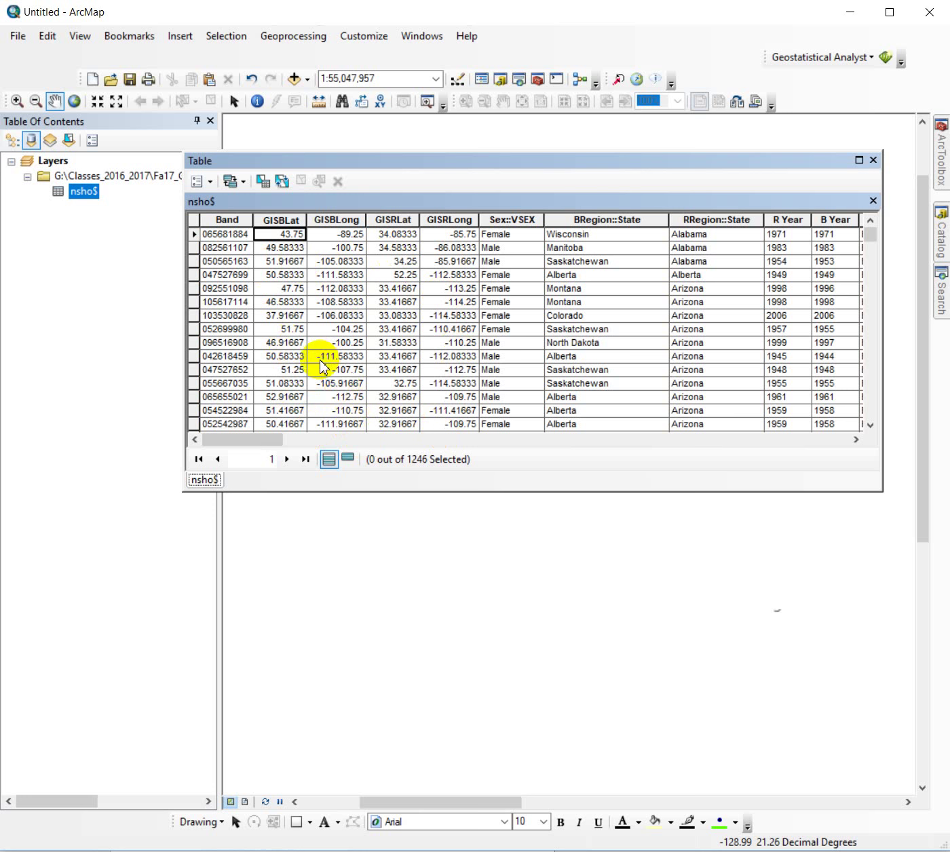
Close the attribute table and set up XY data display for nsho$ with GISBLong as X field and GISBLat as Y field.
{"action": "left_click", "coordinate": [875, 161]}
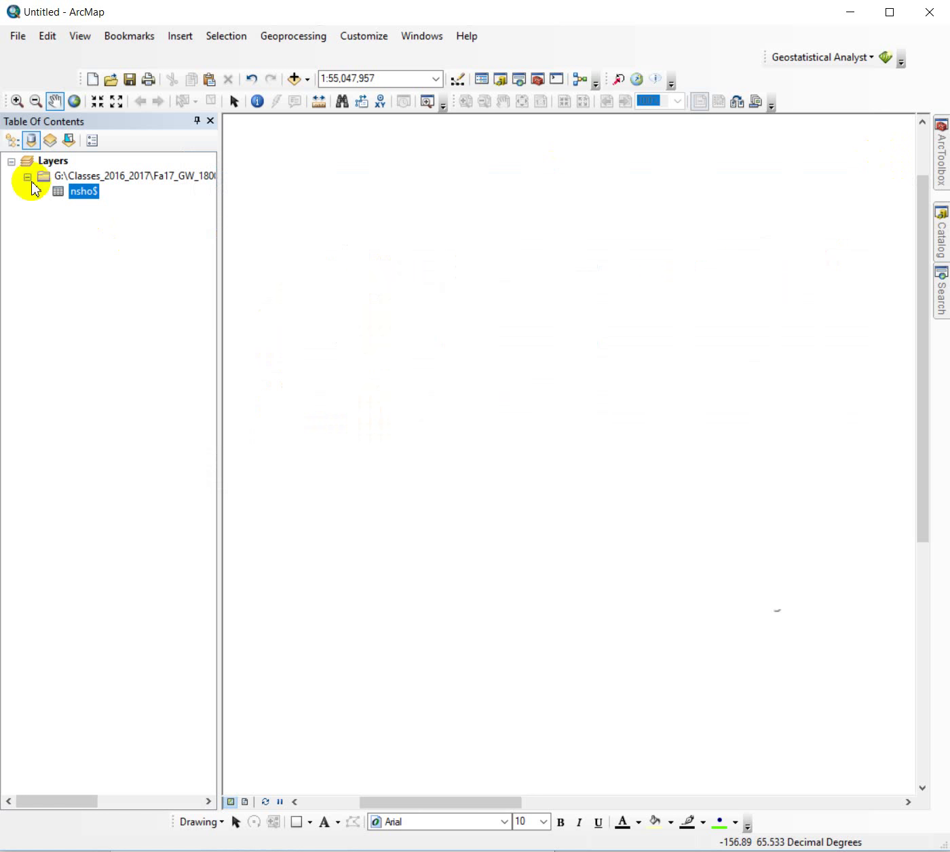
{"action": "right_click", "coordinate": [60, 192]}
{"action": "left_click", "coordinate": [139, 338]}
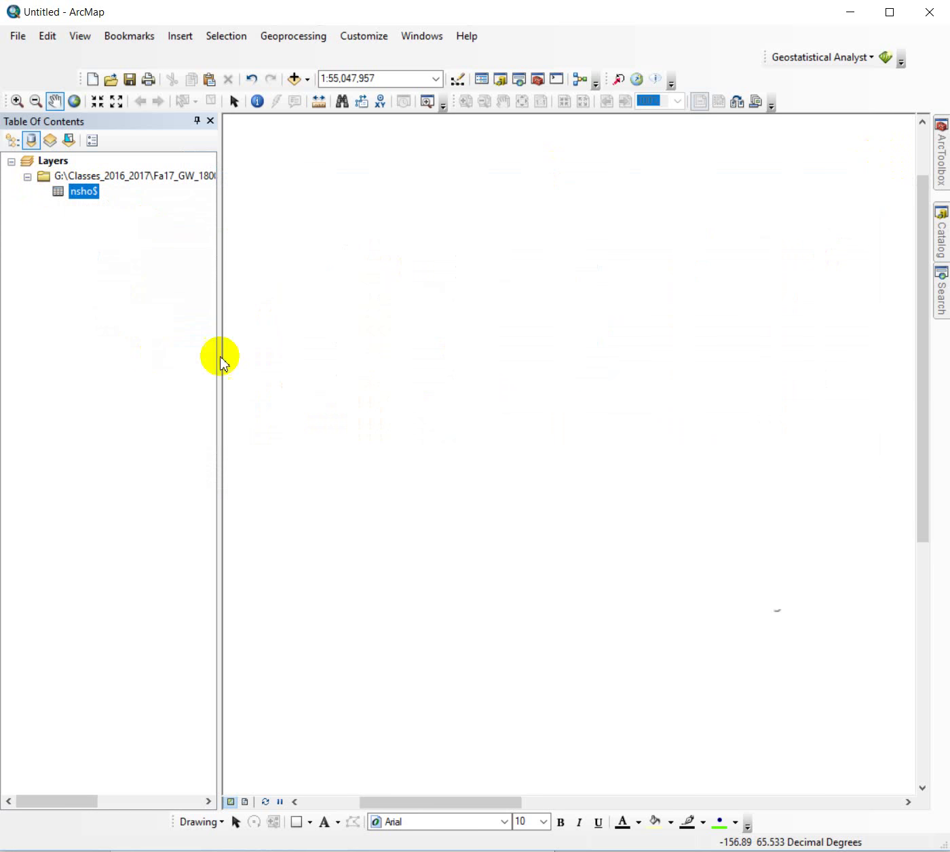
{"action": "left_click", "coordinate": [594, 328]}
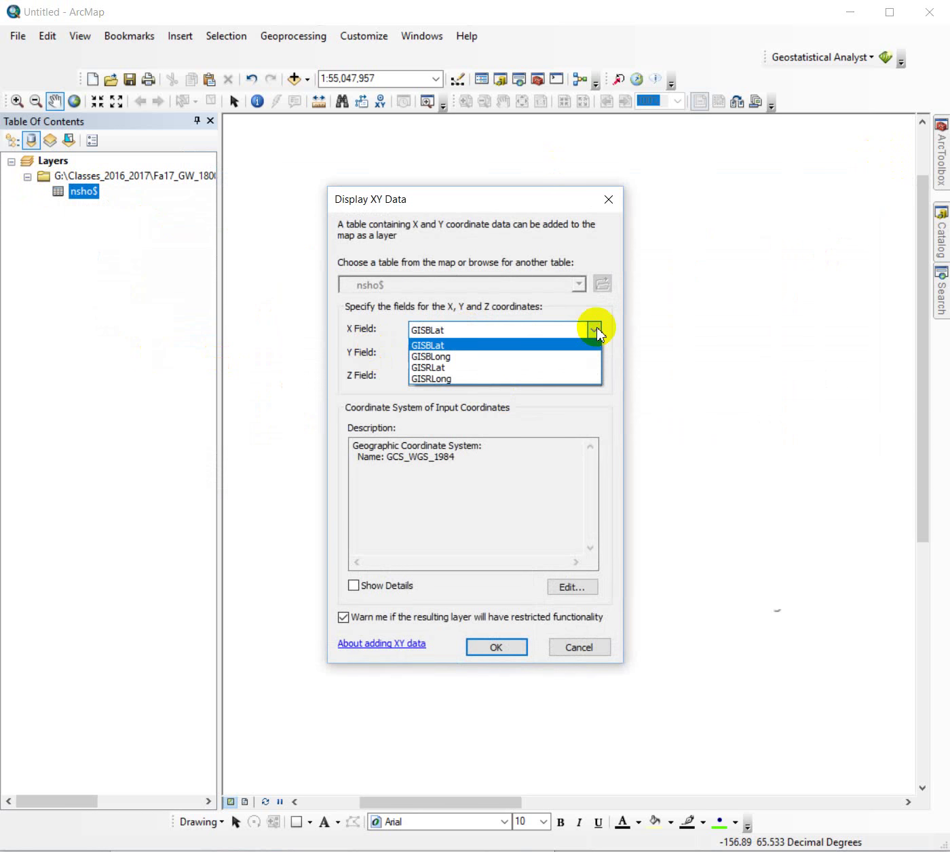
{"action": "left_click", "coordinate": [441, 358]}
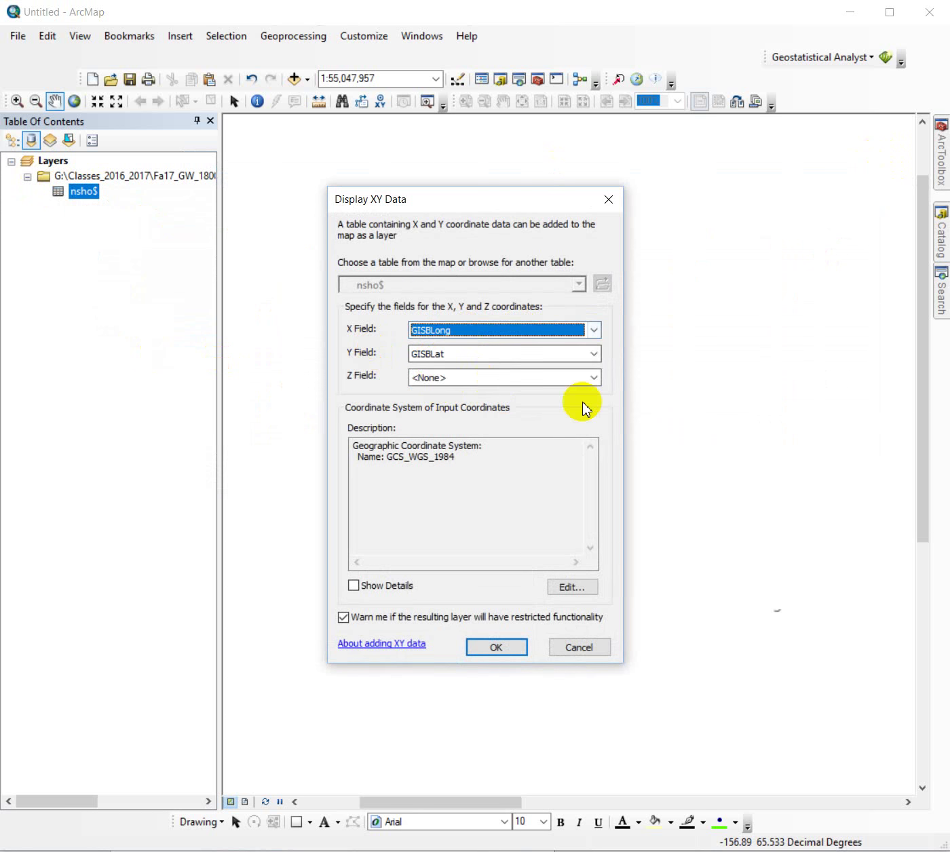
{"action": "left_click", "coordinate": [595, 354]}
{"action": "left_click", "coordinate": [460, 366]}
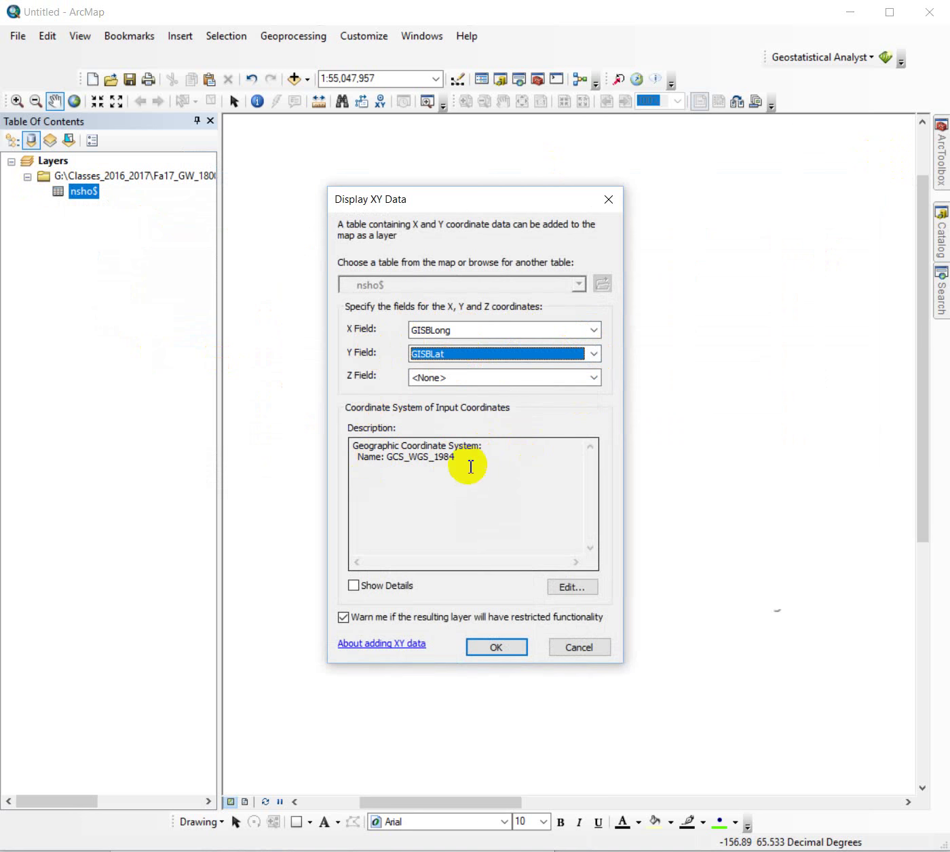
Assign the North America NAD 1983 geographic coordinate system to the GISBLong/GISBLat coordinates and add them as an event layer.
{"action": "left_click", "coordinate": [571, 586]}
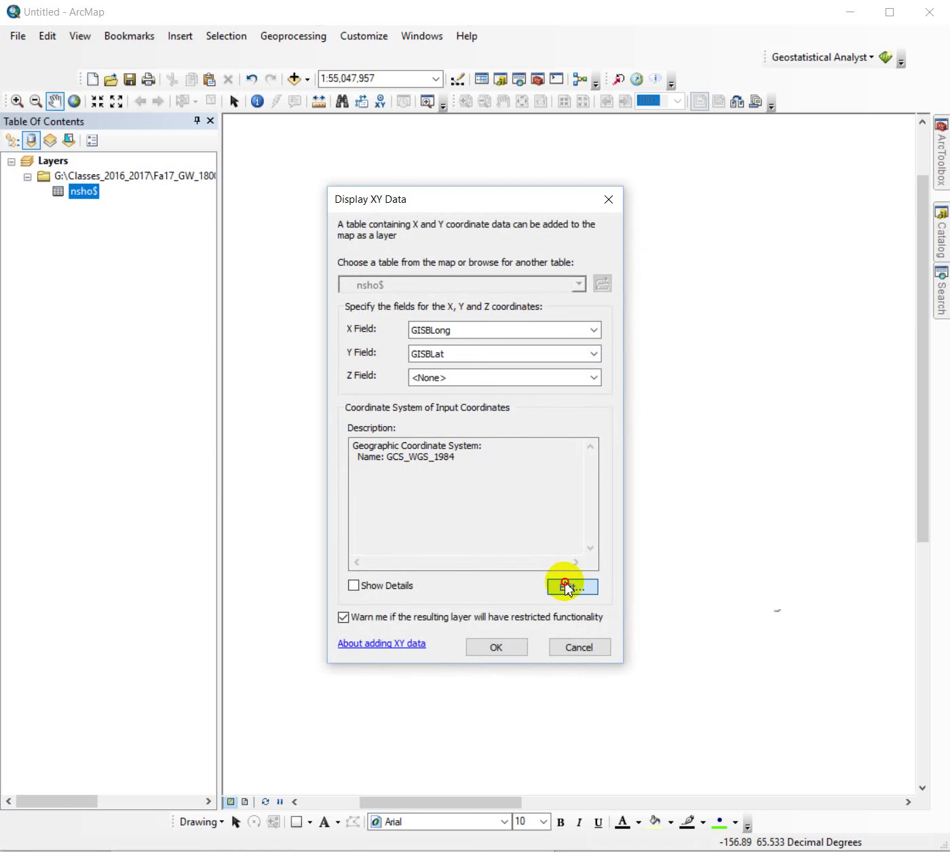
{"action": "left_click", "coordinate": [312, 376]}
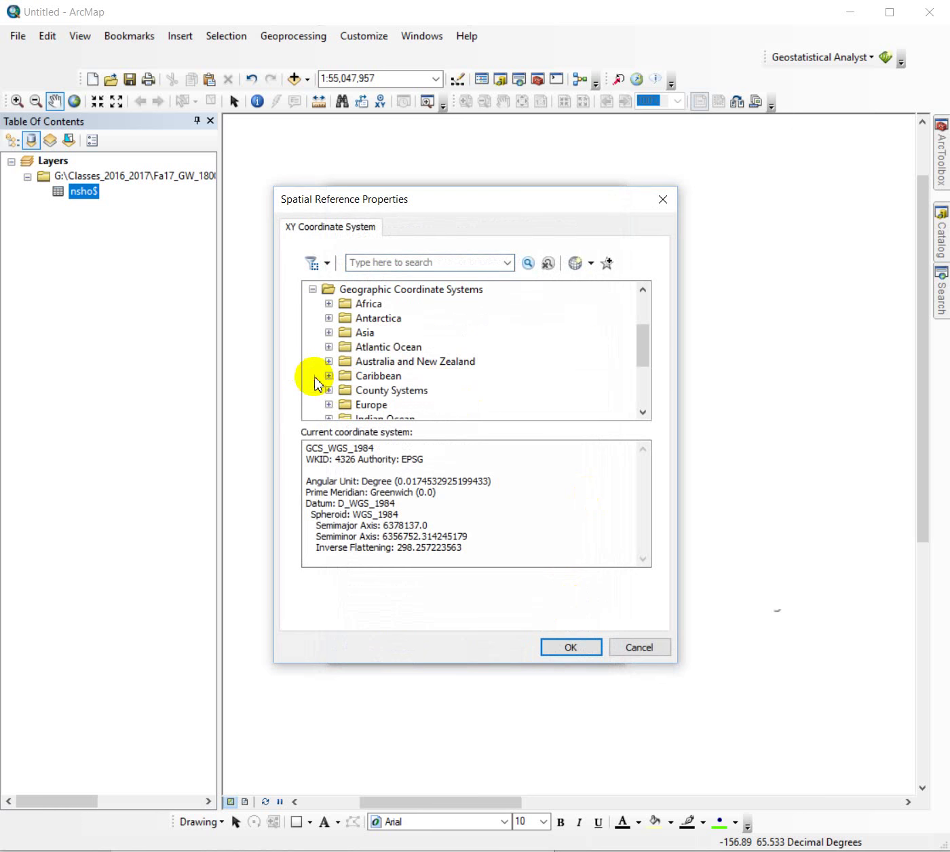
{"action": "scroll", "coordinate": [411, 376], "scroll_direction": "down", "scroll_amount": 1}
{"action": "scroll", "coordinate": [411, 376], "scroll_direction": "down", "scroll_amount": 1}
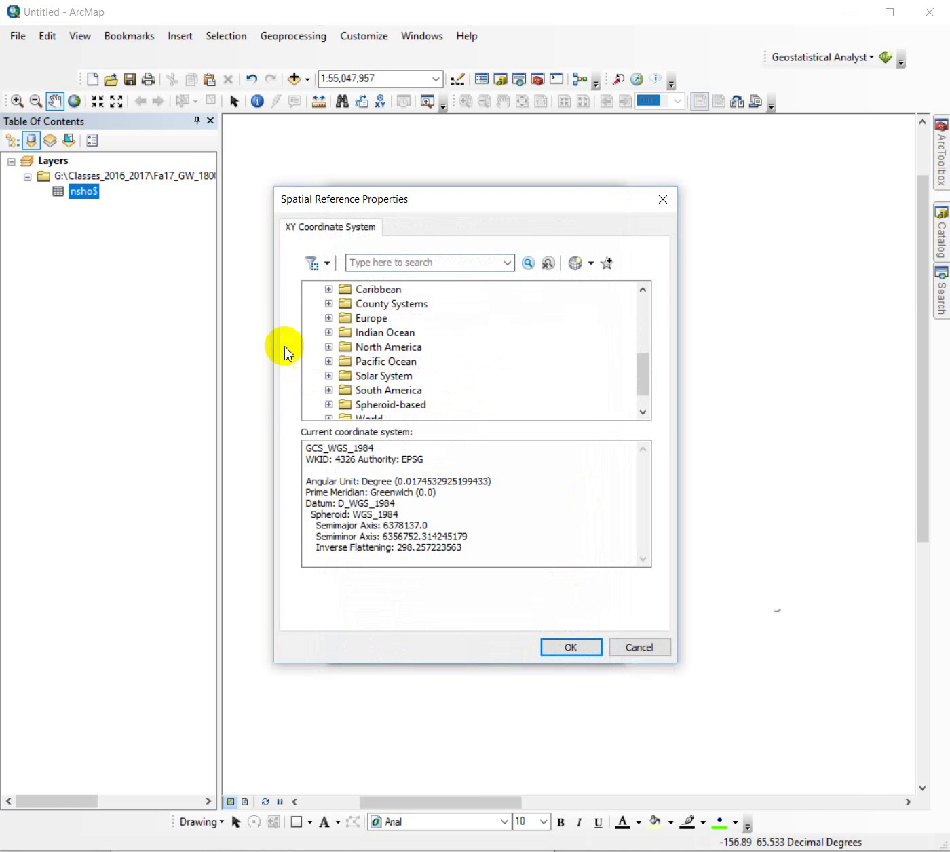
{"action": "left_click", "coordinate": [329, 347]}
{"action": "scroll", "coordinate": [434, 392], "scroll_direction": "down", "scroll_amount": 4}
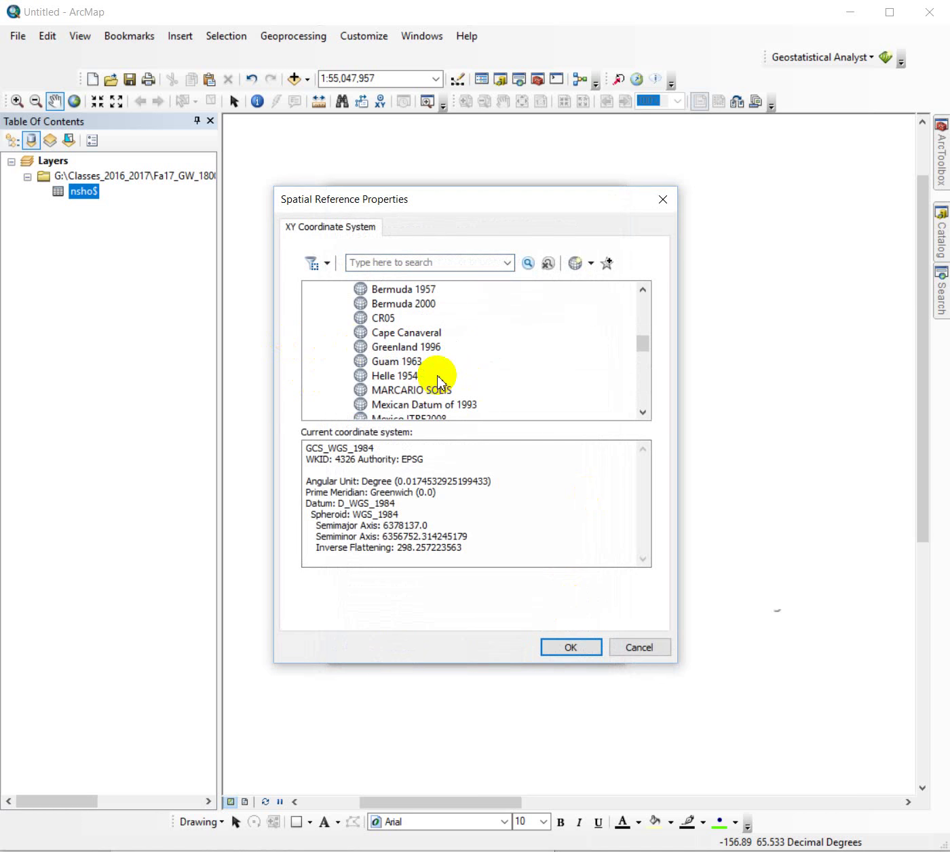
{"action": "left_click", "coordinate": [400, 390]}
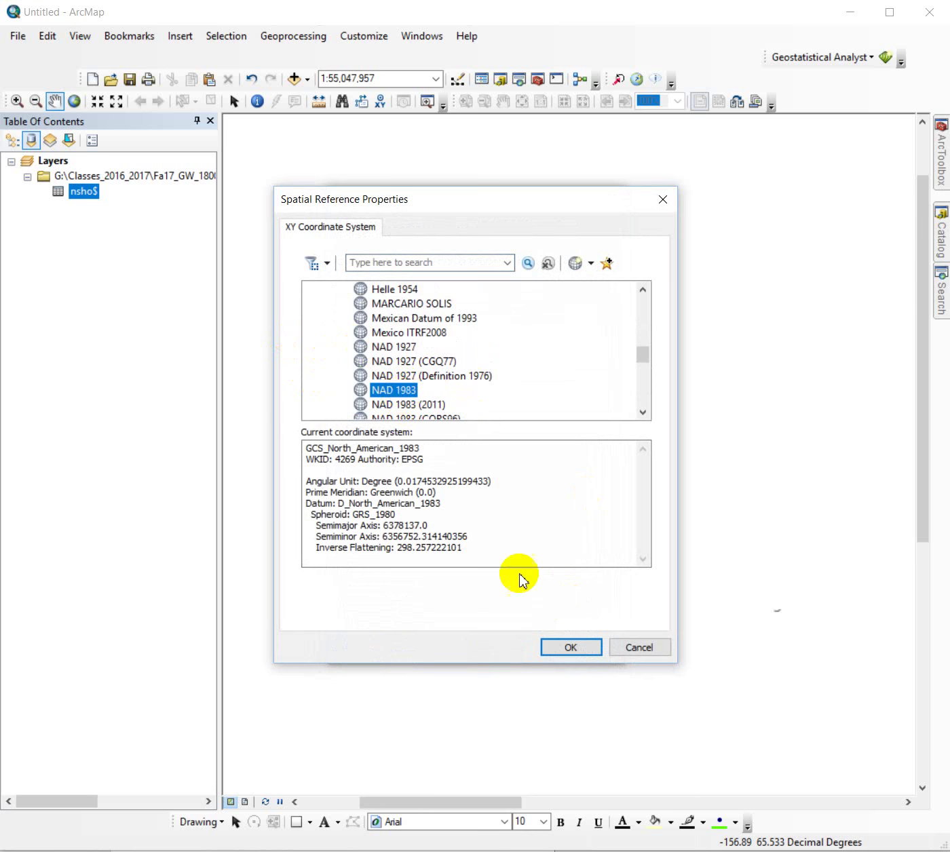
{"action": "left_click", "coordinate": [571, 648]}
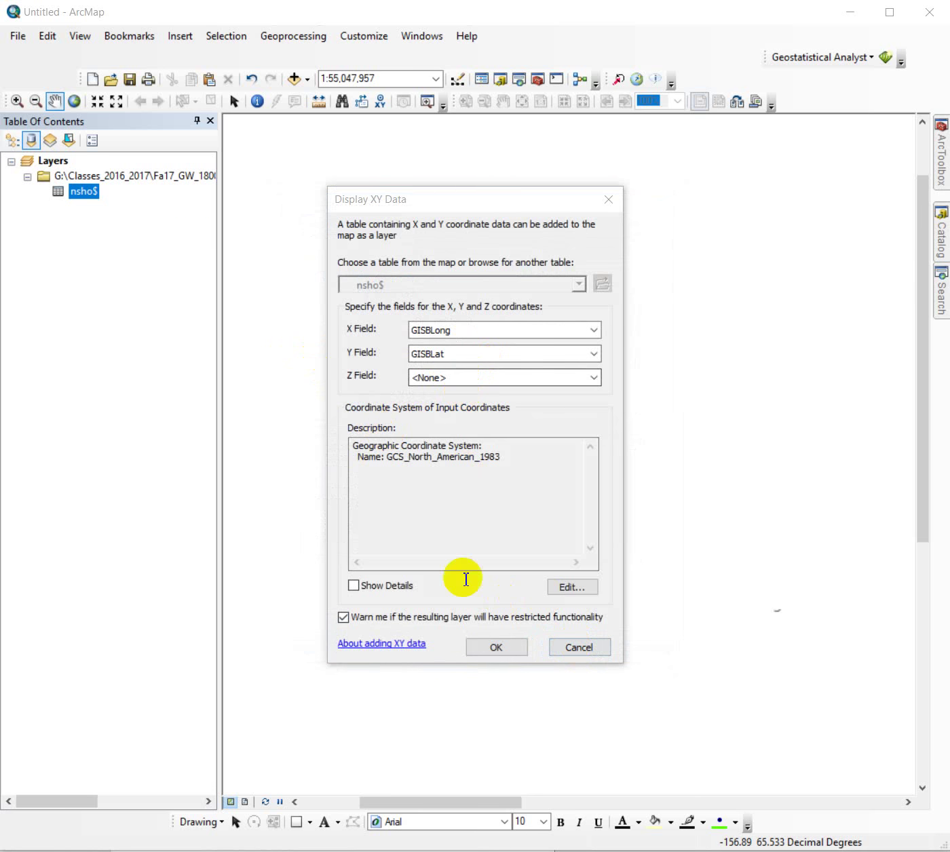
{"action": "left_click", "coordinate": [497, 649]}
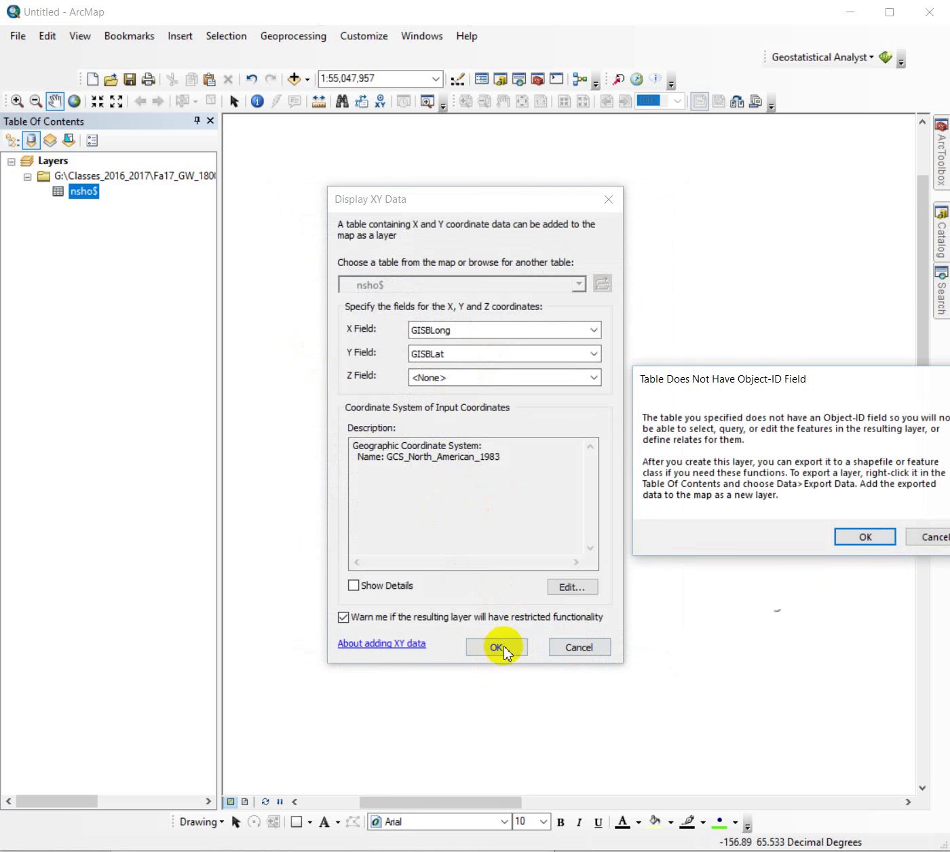
{"action": "left_click", "coordinate": [869, 536]}
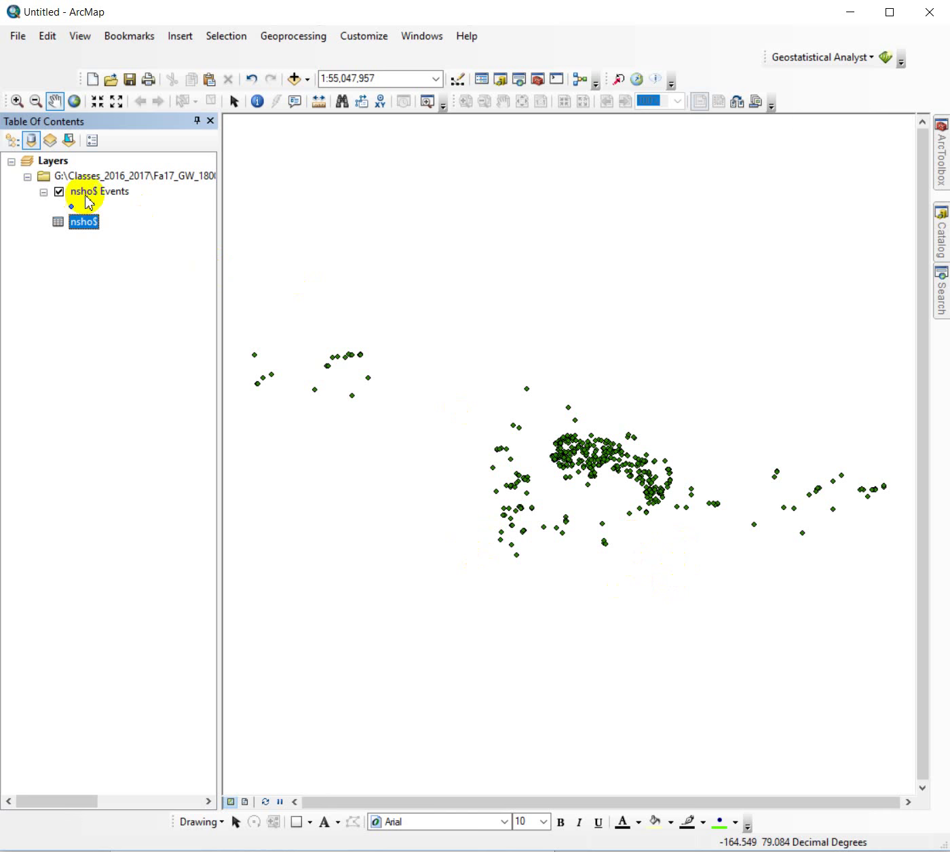
Set up another XY data display for the nsho$ table with GISRLong as X field and GISRLat as Y field.
{"action": "right_click", "coordinate": [57, 226]}
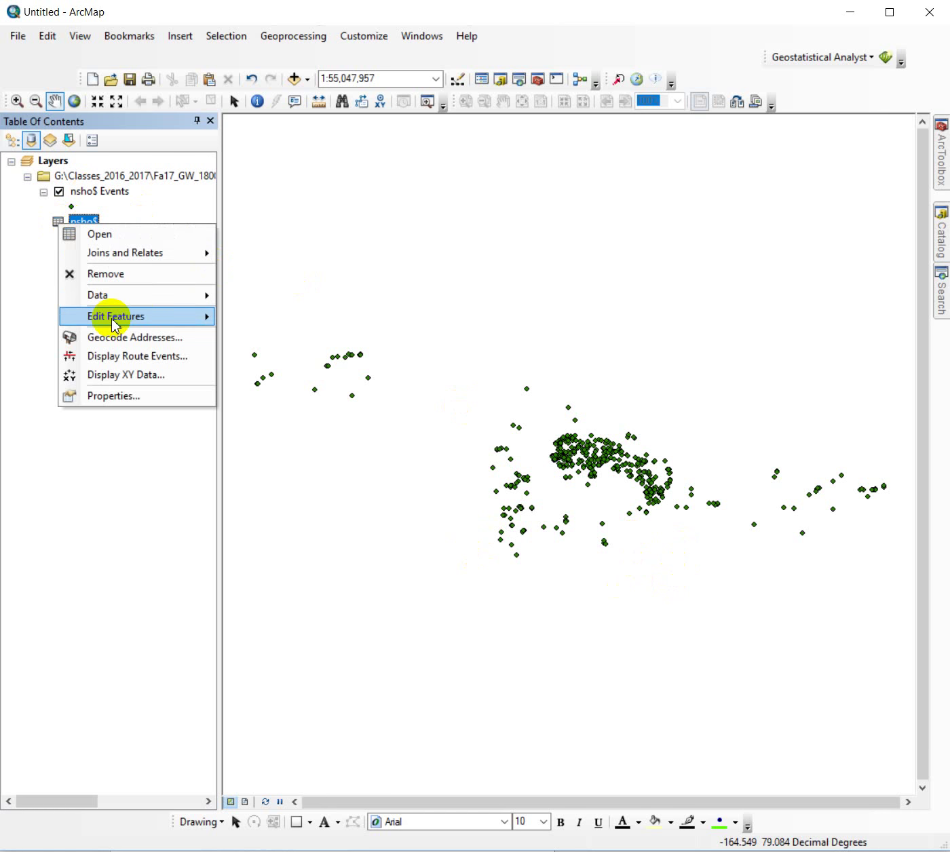
{"action": "left_click", "coordinate": [116, 374]}
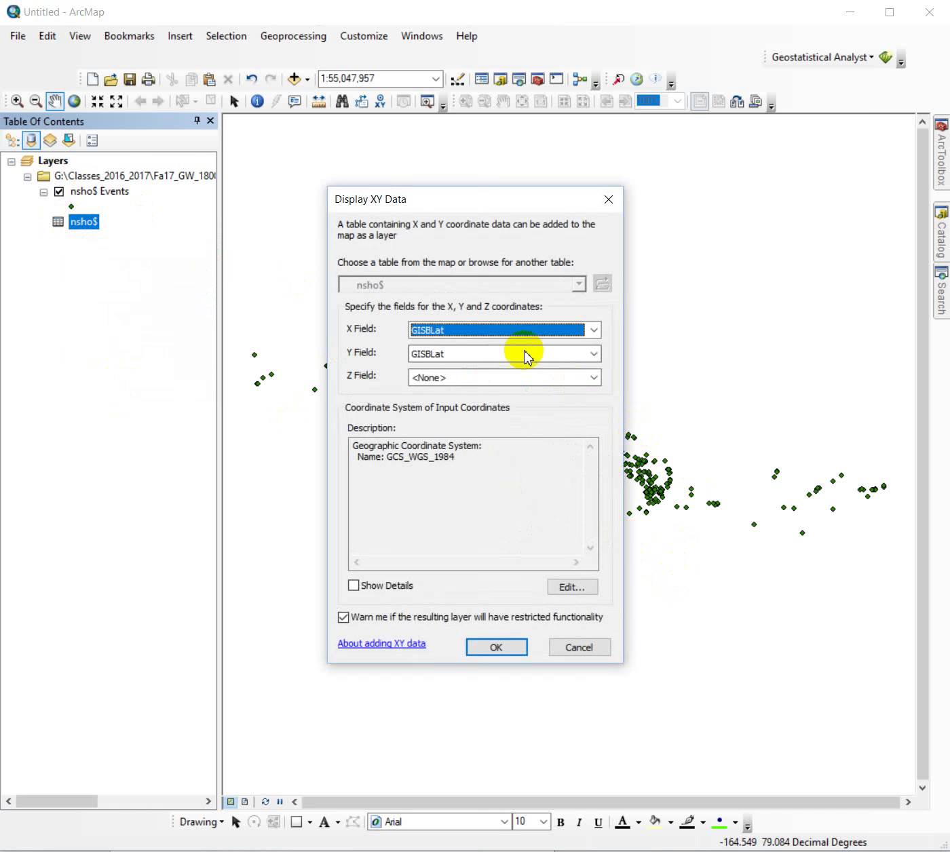
{"action": "left_click", "coordinate": [594, 330]}
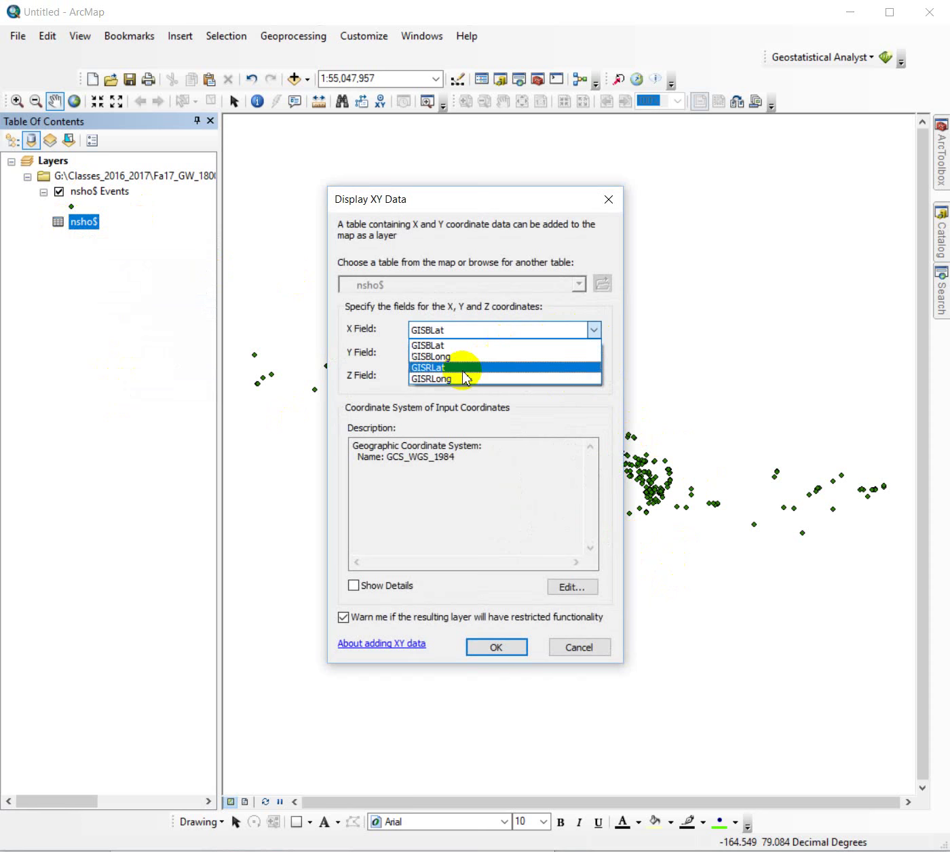
{"action": "left_click", "coordinate": [589, 381]}
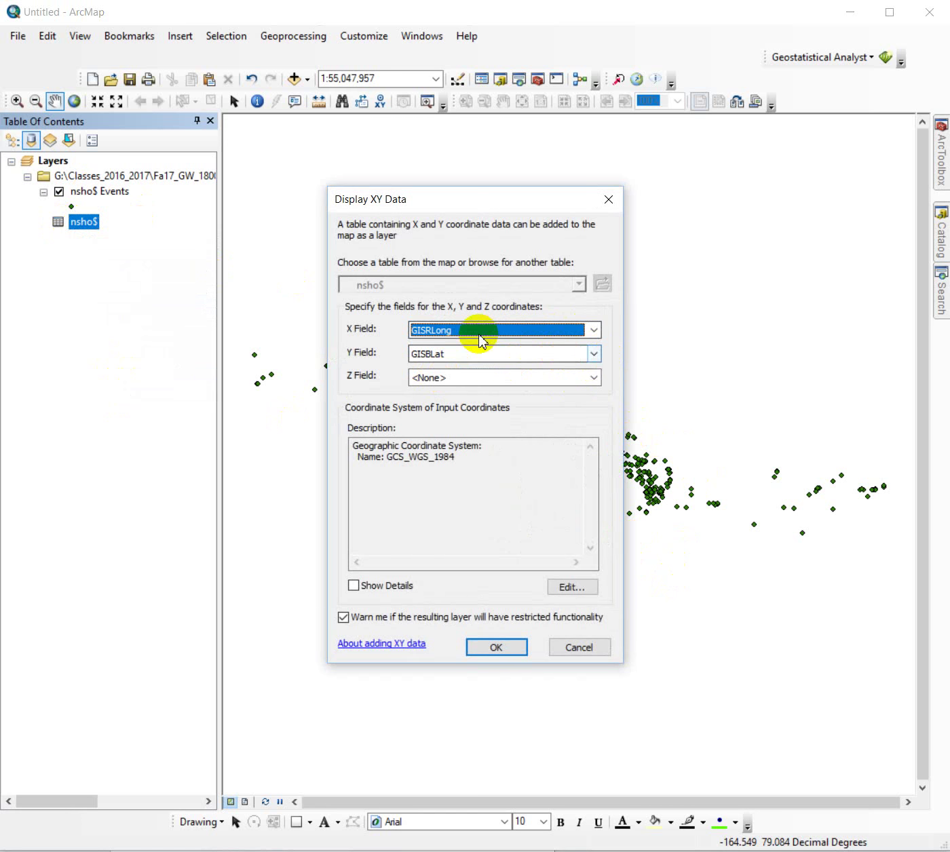
{"action": "left_click", "coordinate": [593, 355]}
{"action": "left_click", "coordinate": [435, 392]}
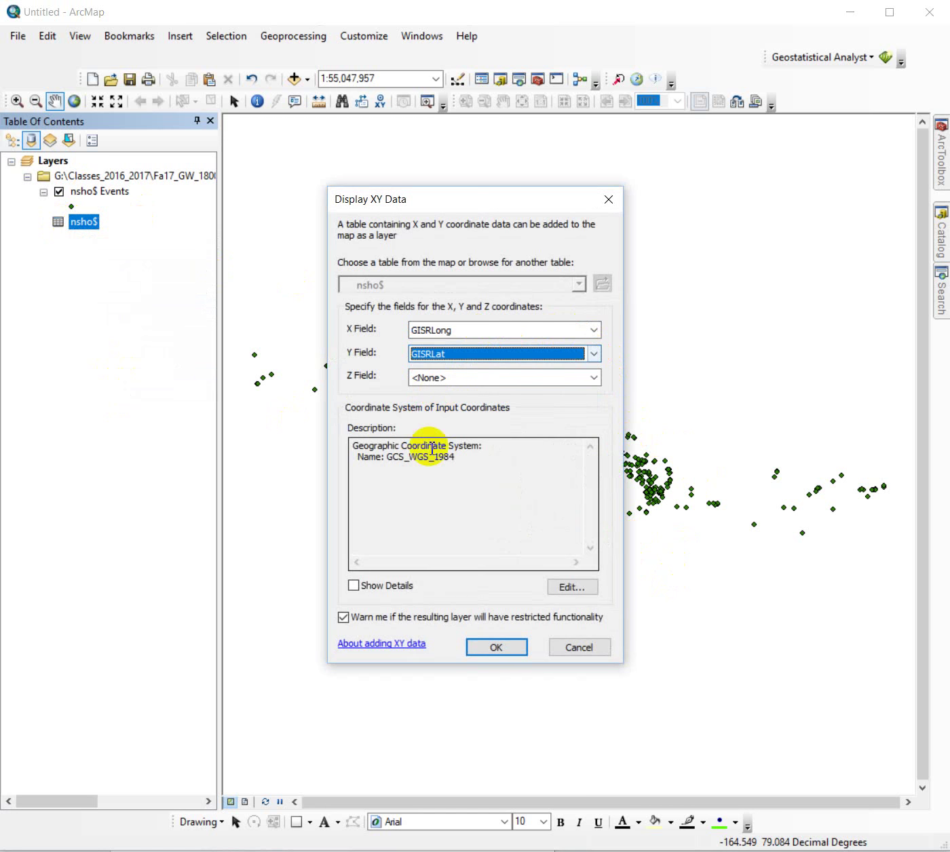
Assign the North America NAD 1983 geographic coordinate system to the GISRLong/GISRLat coordinates and add them as a second event layer.
{"action": "left_click", "coordinate": [573, 587]}
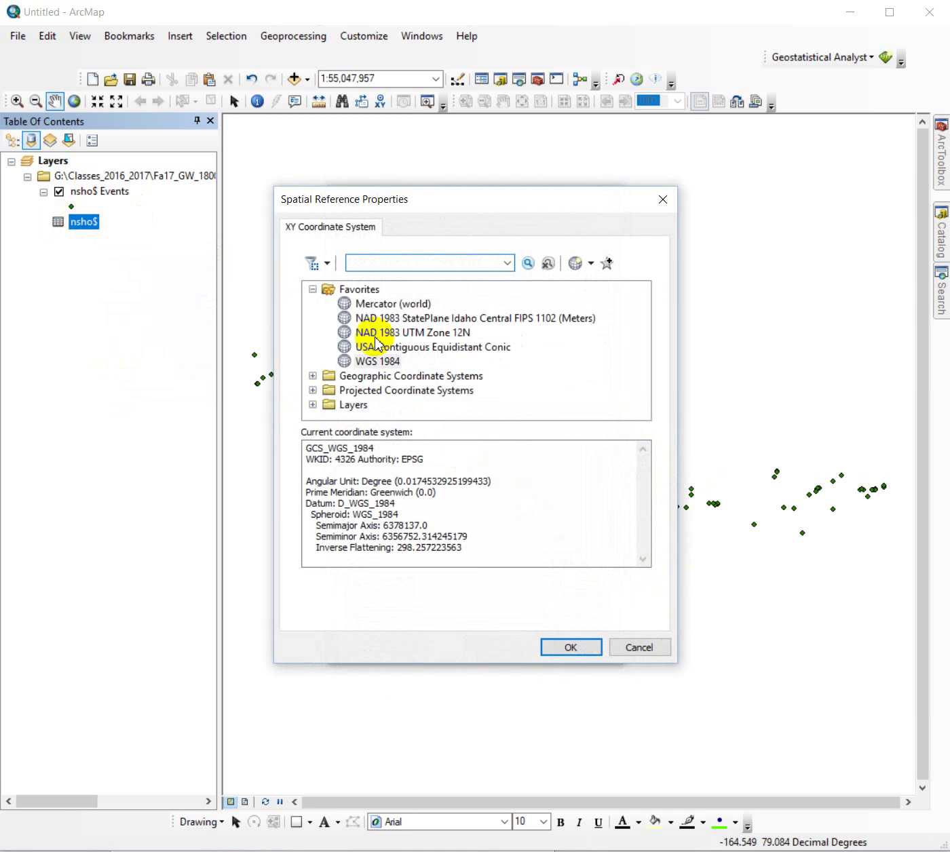
{"action": "left_click", "coordinate": [313, 376]}
{"action": "scroll", "coordinate": [392, 373], "scroll_direction": "down", "scroll_amount": 1}
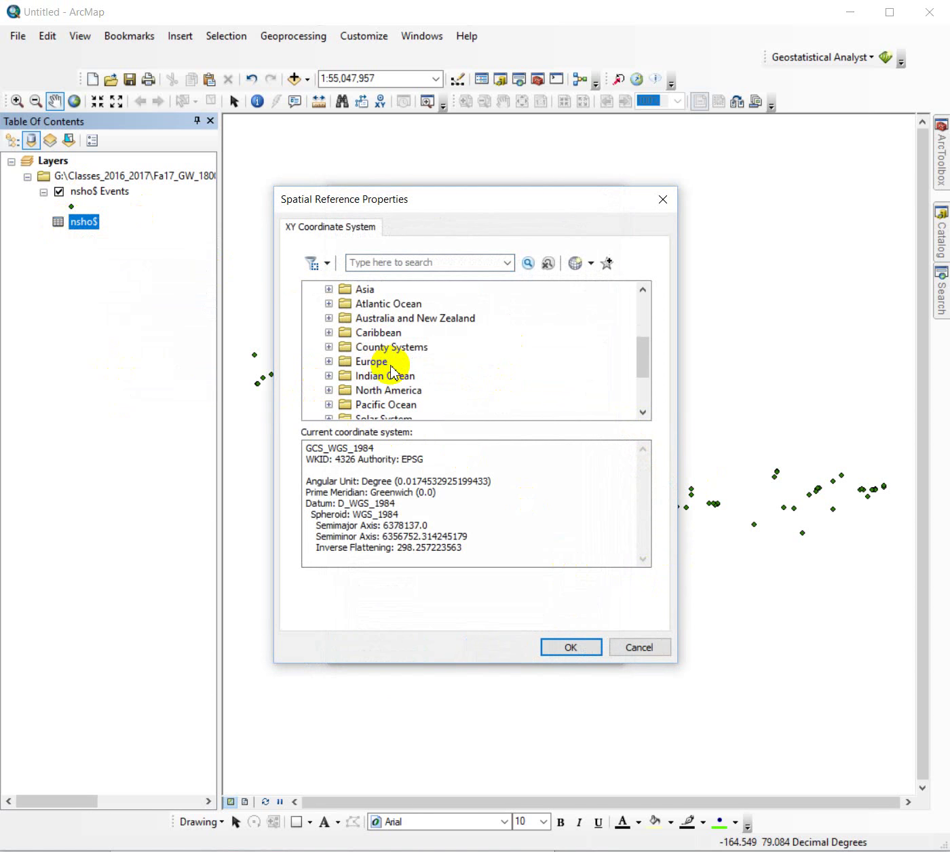
{"action": "left_click", "coordinate": [329, 392]}
{"action": "scroll", "coordinate": [402, 376], "scroll_direction": "down", "scroll_amount": 7}
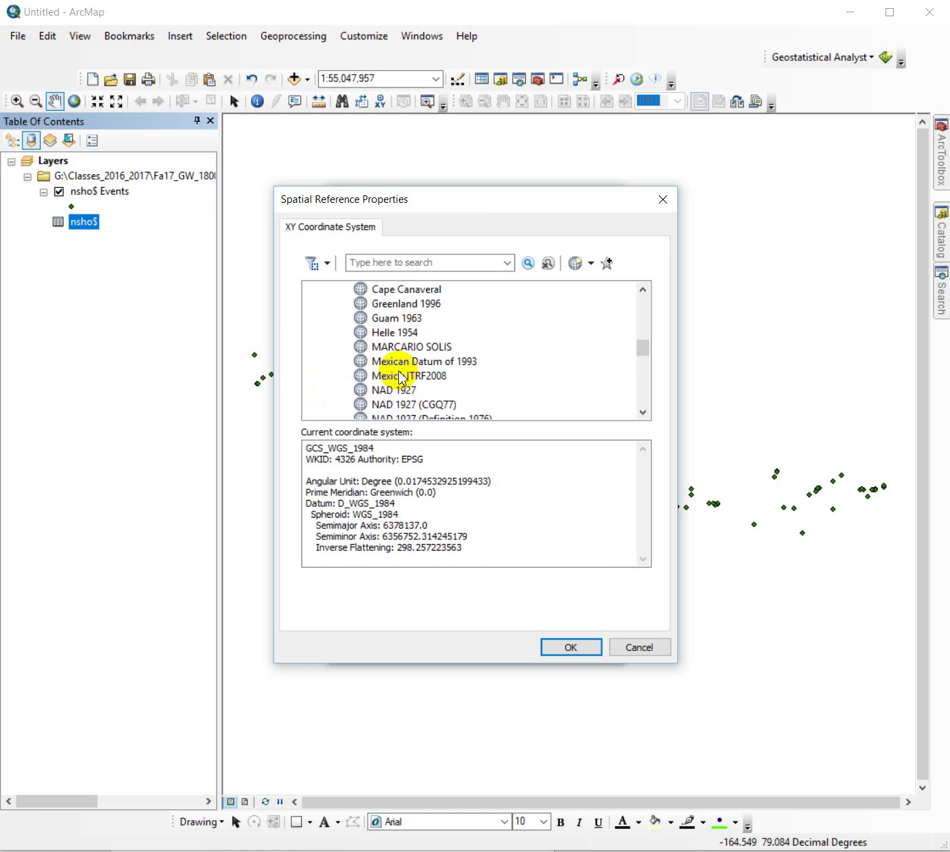
{"action": "scroll", "coordinate": [388, 317], "scroll_direction": "up", "scroll_amount": 1}
{"action": "left_click", "coordinate": [394, 303]}
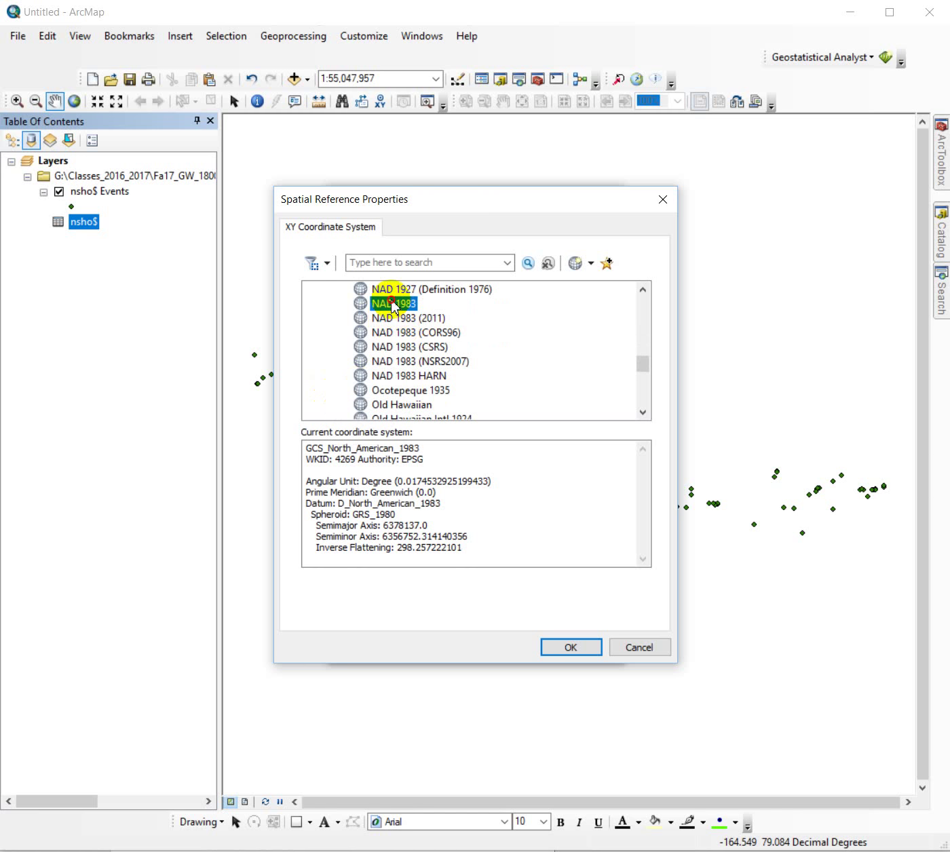
{"action": "left_click", "coordinate": [580, 650]}
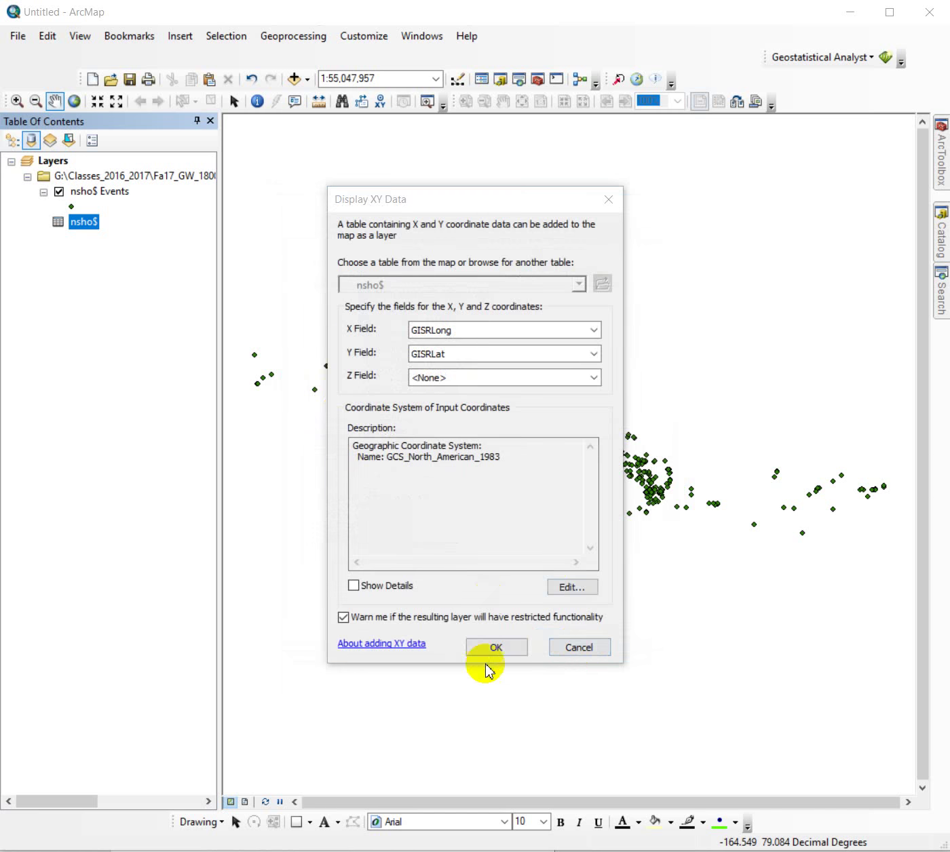
{"action": "left_click", "coordinate": [507, 650]}
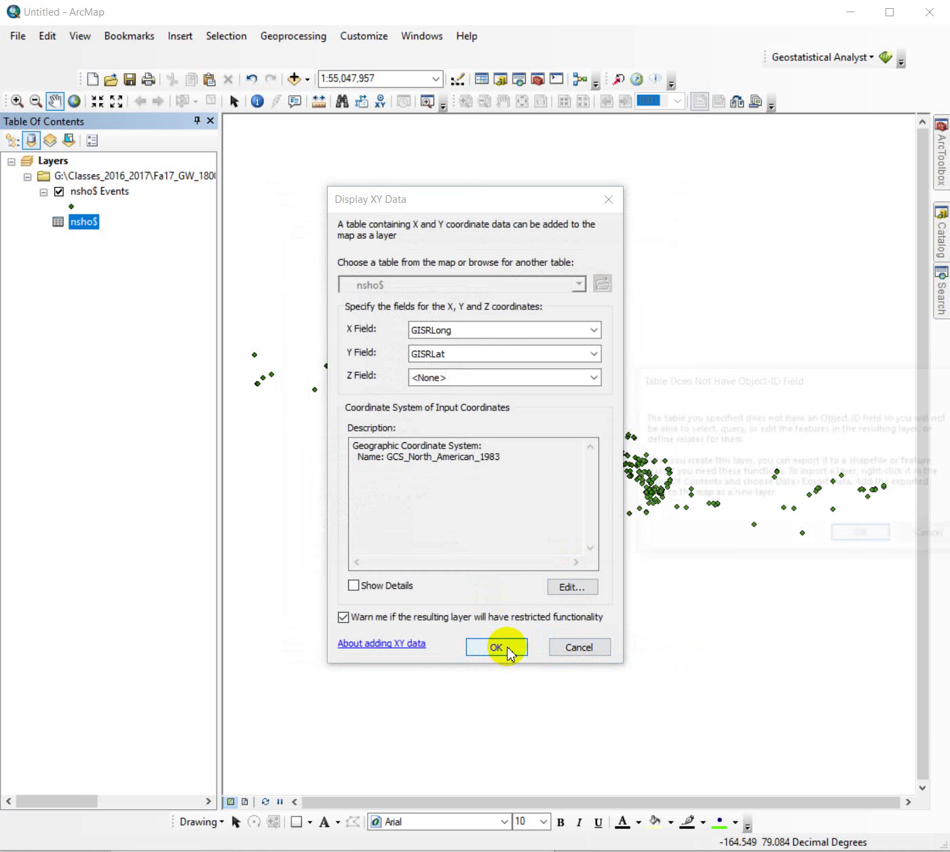
{"action": "left_click", "coordinate": [859, 535]}
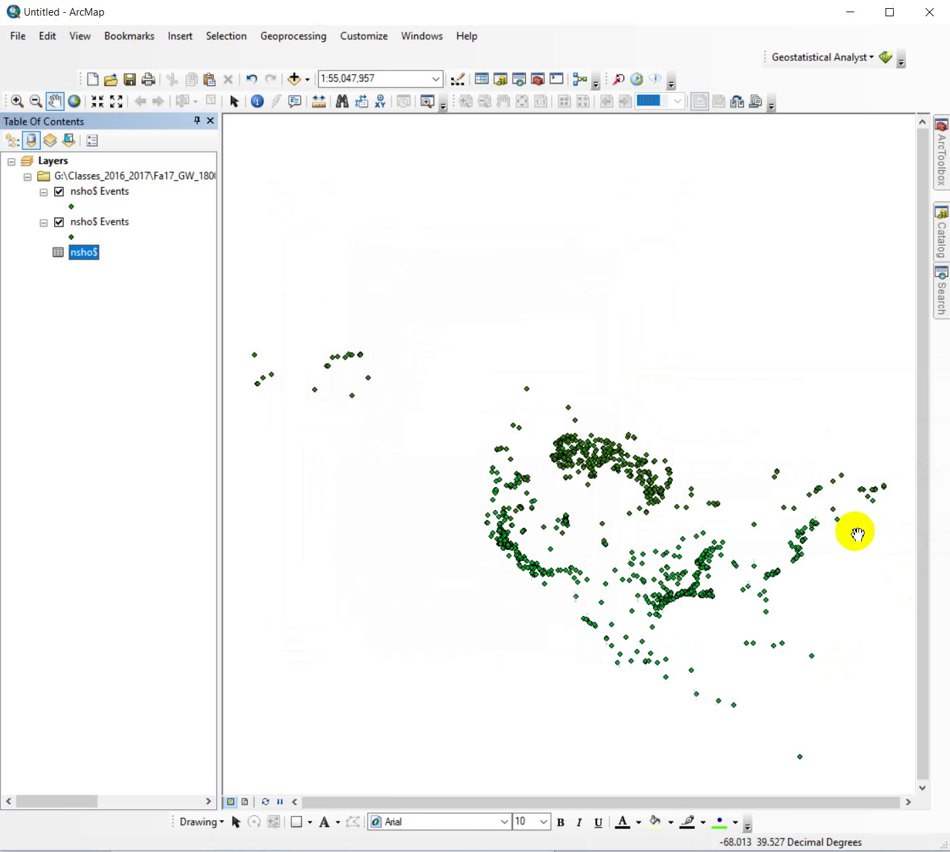
Change the point symbol color of the lower nsho$ Events layer, built from GISBLong/GISBLat, to orange.
{"action": "left_click", "coordinate": [72, 239]}
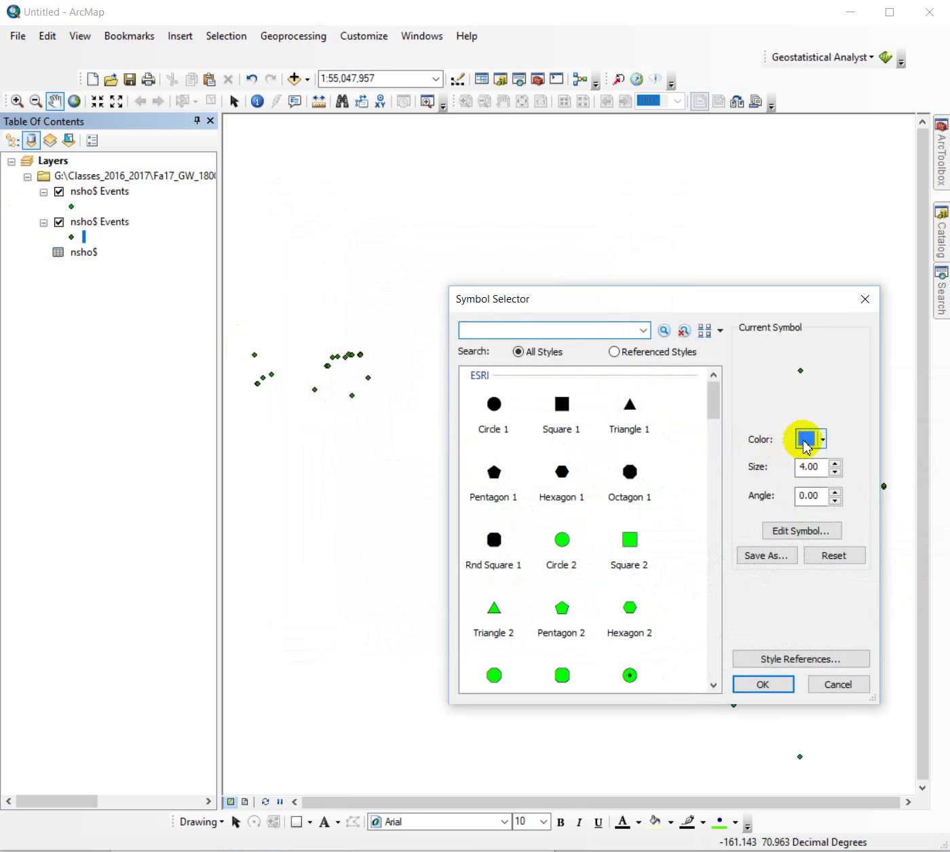
{"action": "left_click", "coordinate": [804, 442]}
{"action": "left_click", "coordinate": [853, 531]}
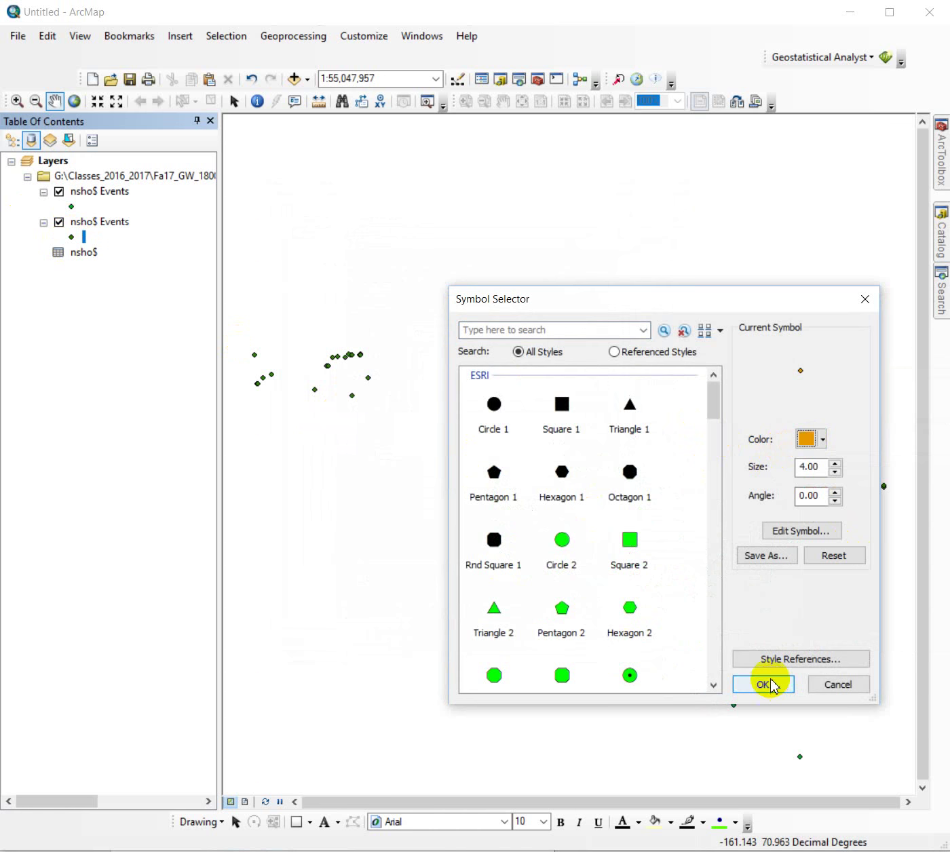
{"action": "left_click", "coordinate": [770, 684]}
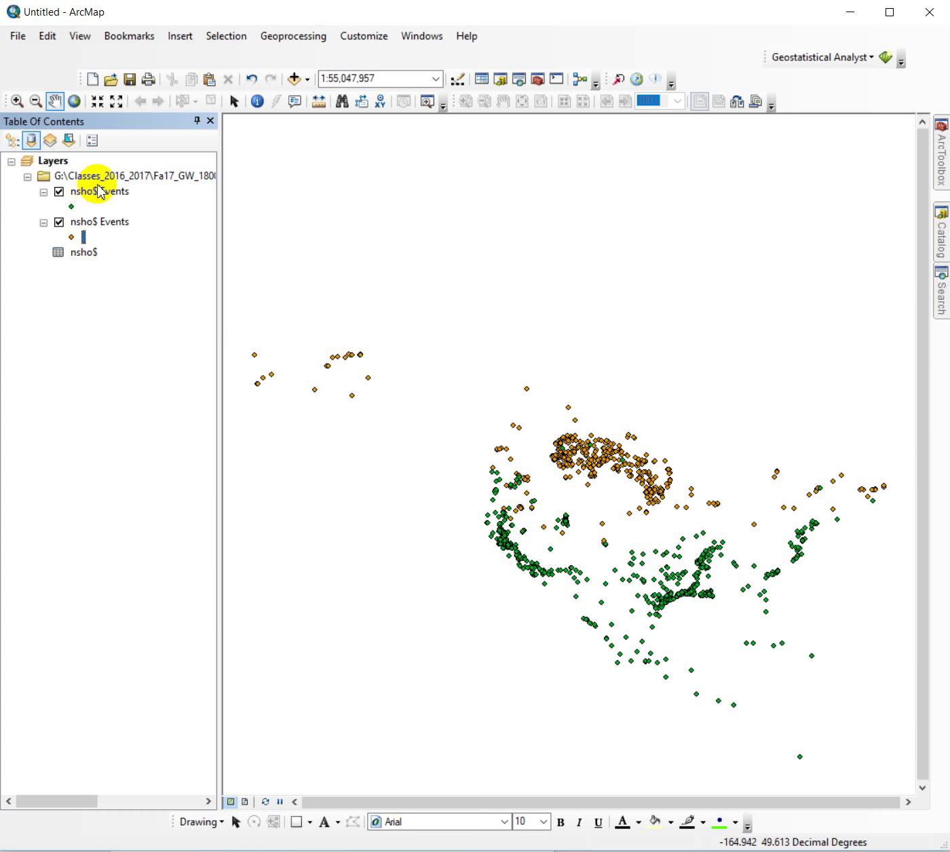
Set the data frame's coordinate system to the geographic system NAD 1983 under North America.
{"action": "right_click", "coordinate": [68, 167]}
{"action": "left_click", "coordinate": [106, 528]}
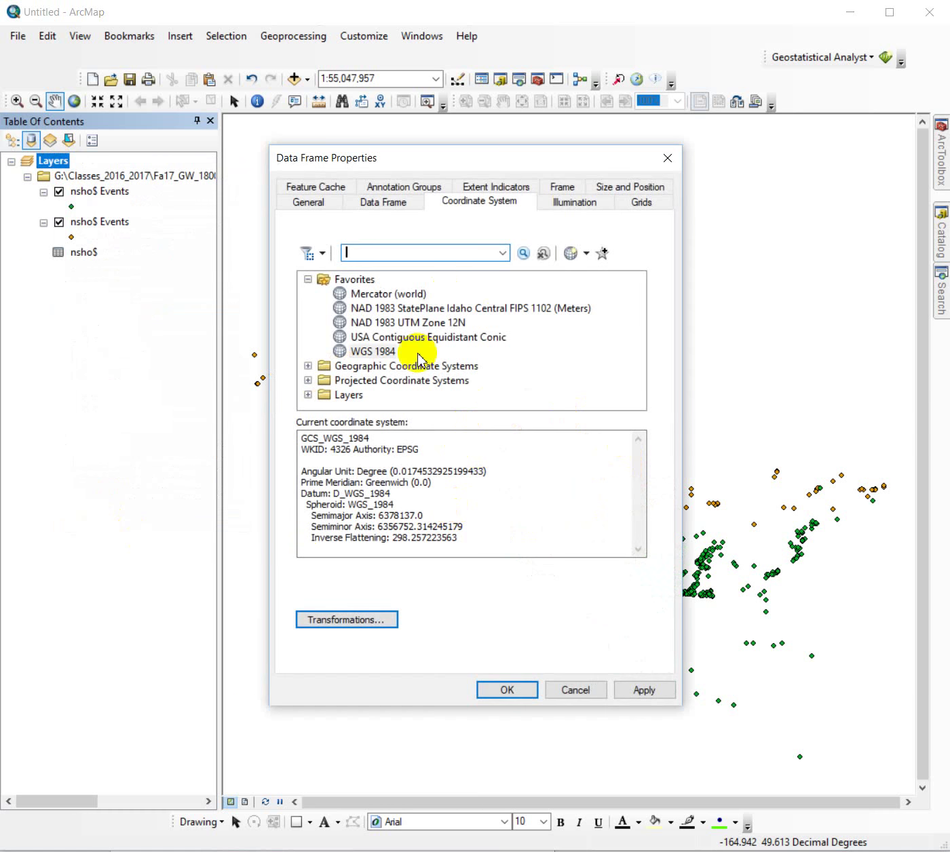
{"action": "left_click", "coordinate": [308, 367]}
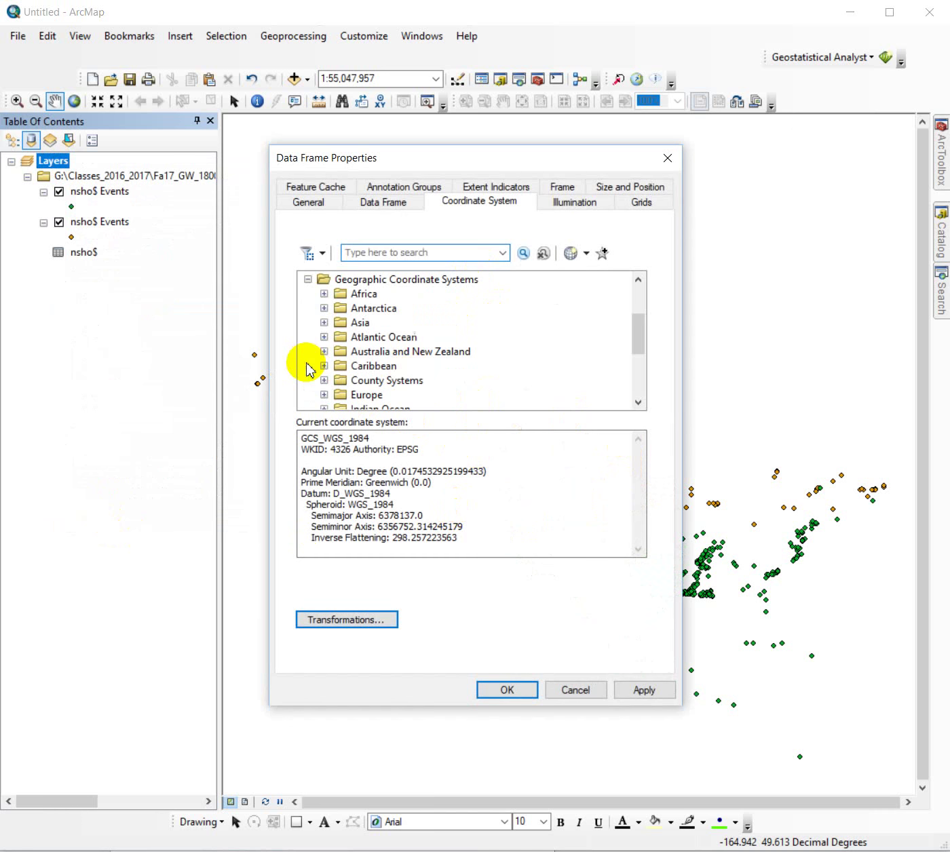
{"action": "scroll", "coordinate": [397, 380], "scroll_direction": "down", "scroll_amount": 2}
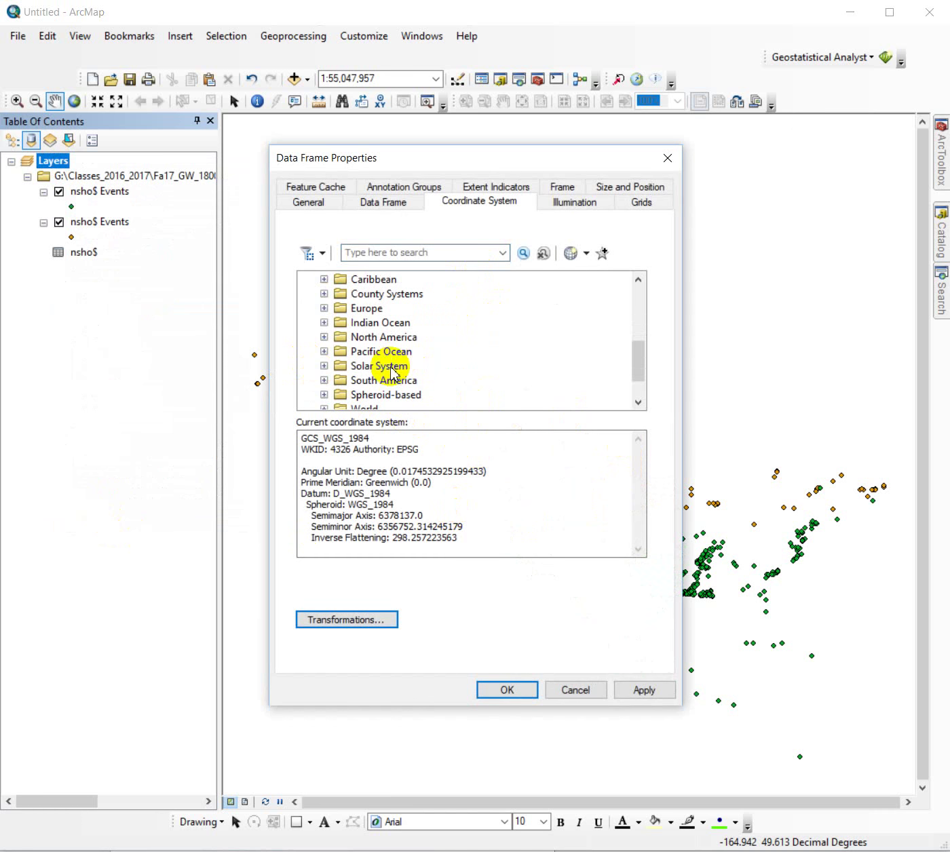
{"action": "left_click", "coordinate": [324, 338]}
{"action": "scroll", "coordinate": [400, 367], "scroll_direction": "down", "scroll_amount": 6}
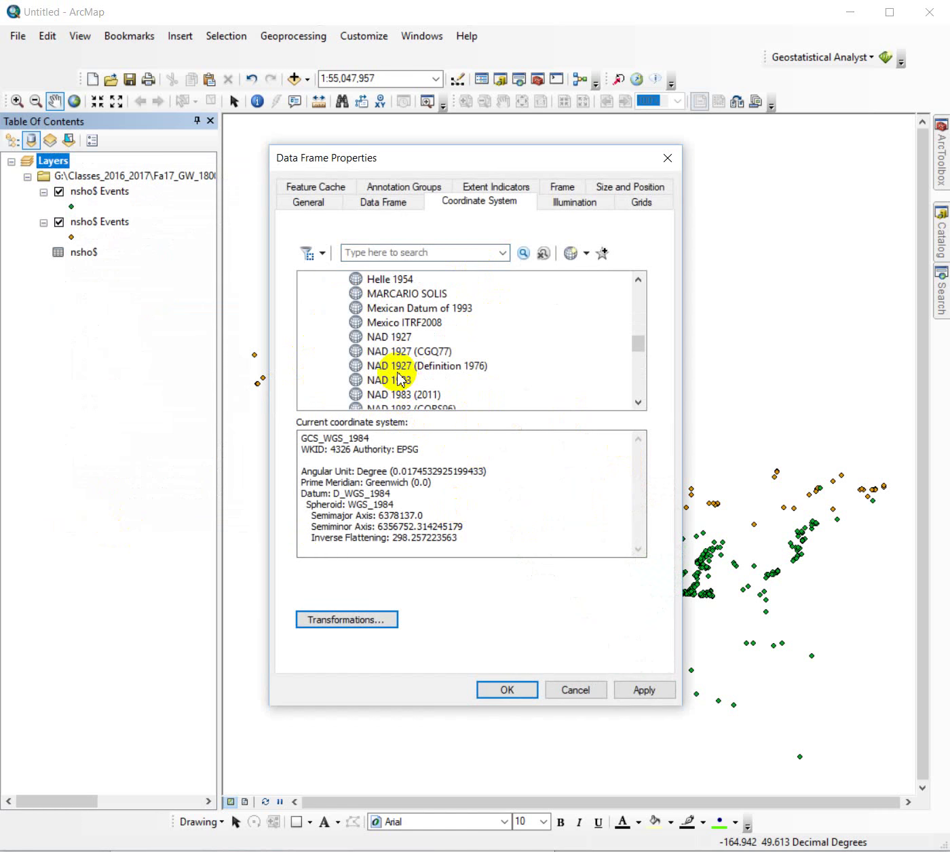
{"action": "left_click", "coordinate": [394, 380]}
{"action": "left_click", "coordinate": [507, 690]}
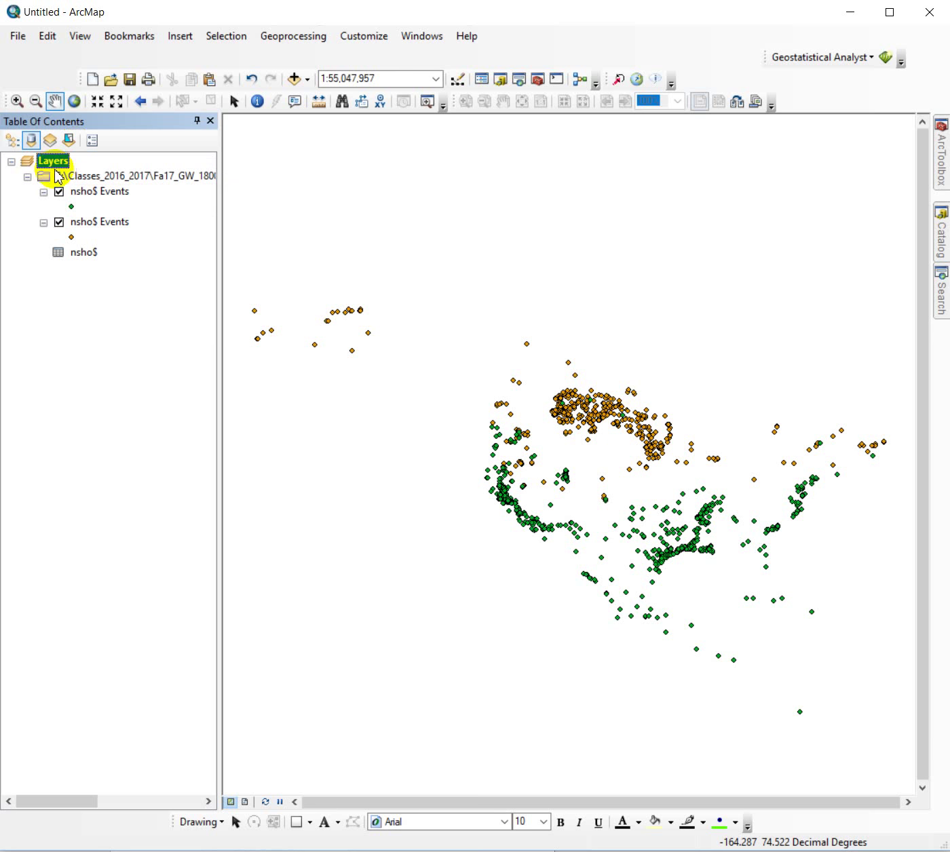
{"action": "right_click", "coordinate": [93, 200]}
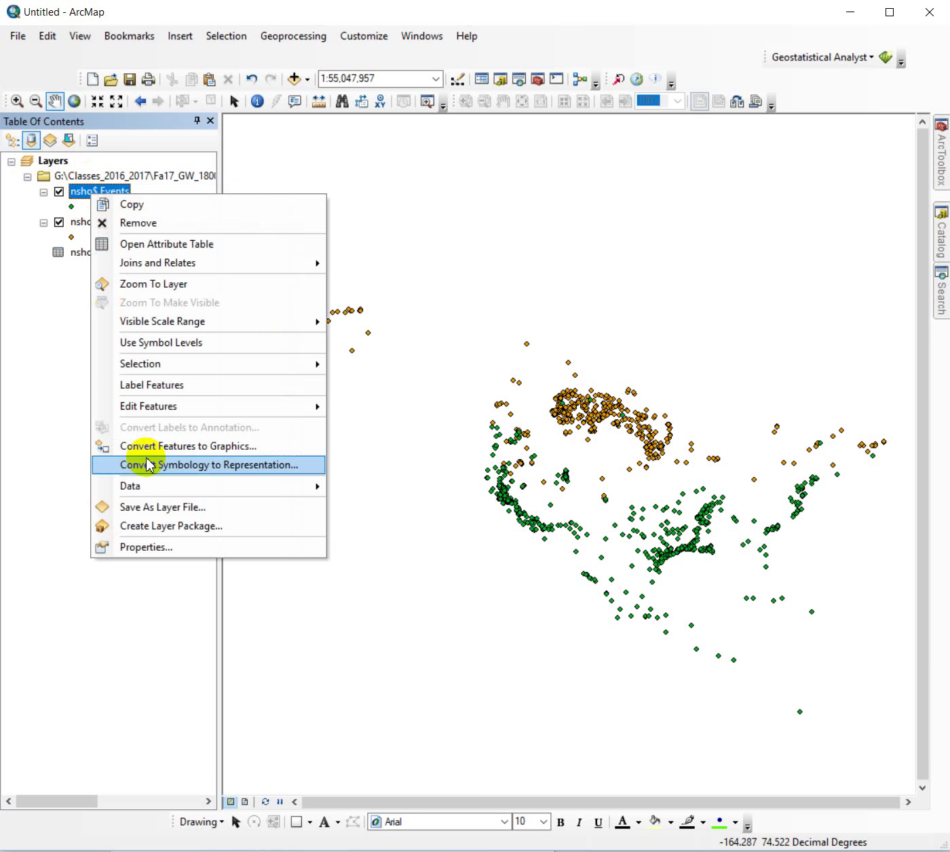
{"action": "mouse_move", "coordinate": [166, 488]}
{"action": "left_click", "coordinate": [38, 340]}
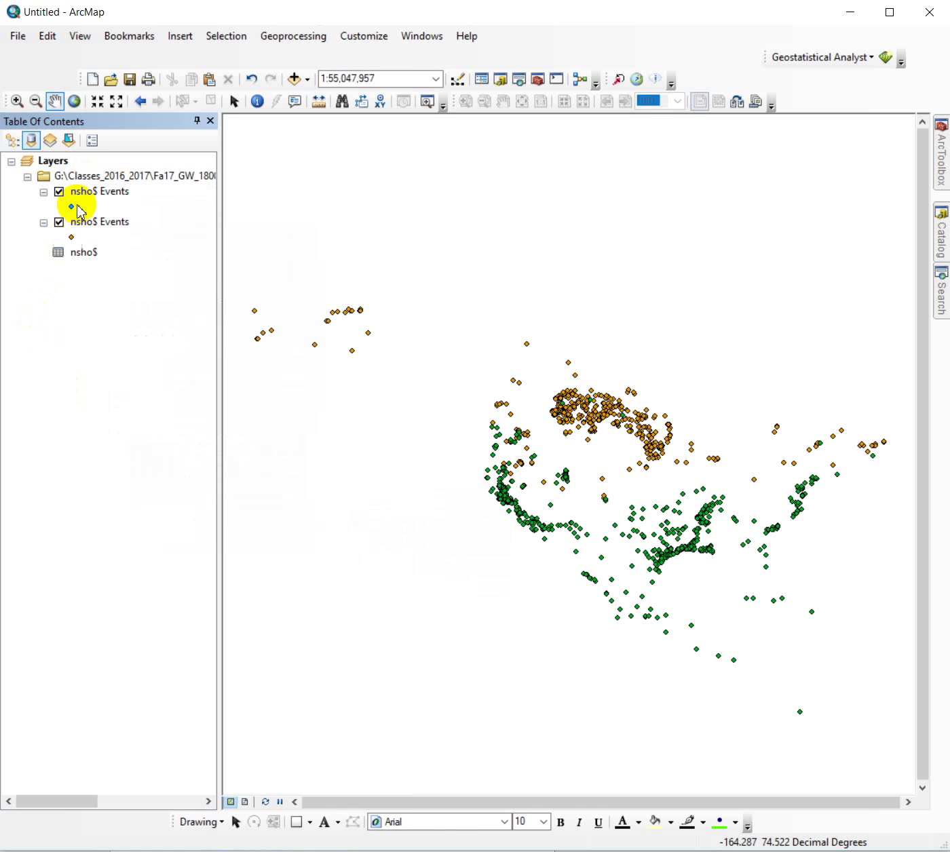
Check the attribute table of the upper nsho$ Events layer and close it.
{"action": "right_click", "coordinate": [91, 195]}
{"action": "left_click", "coordinate": [153, 239]}
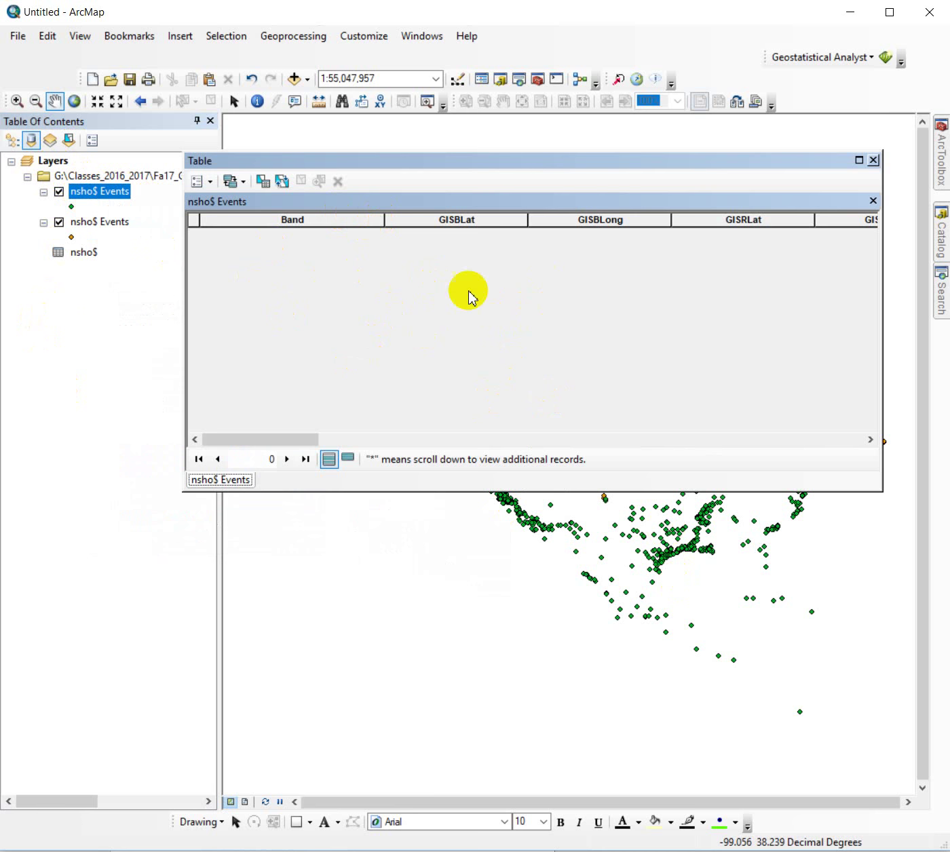
{"action": "left_click", "coordinate": [875, 162]}
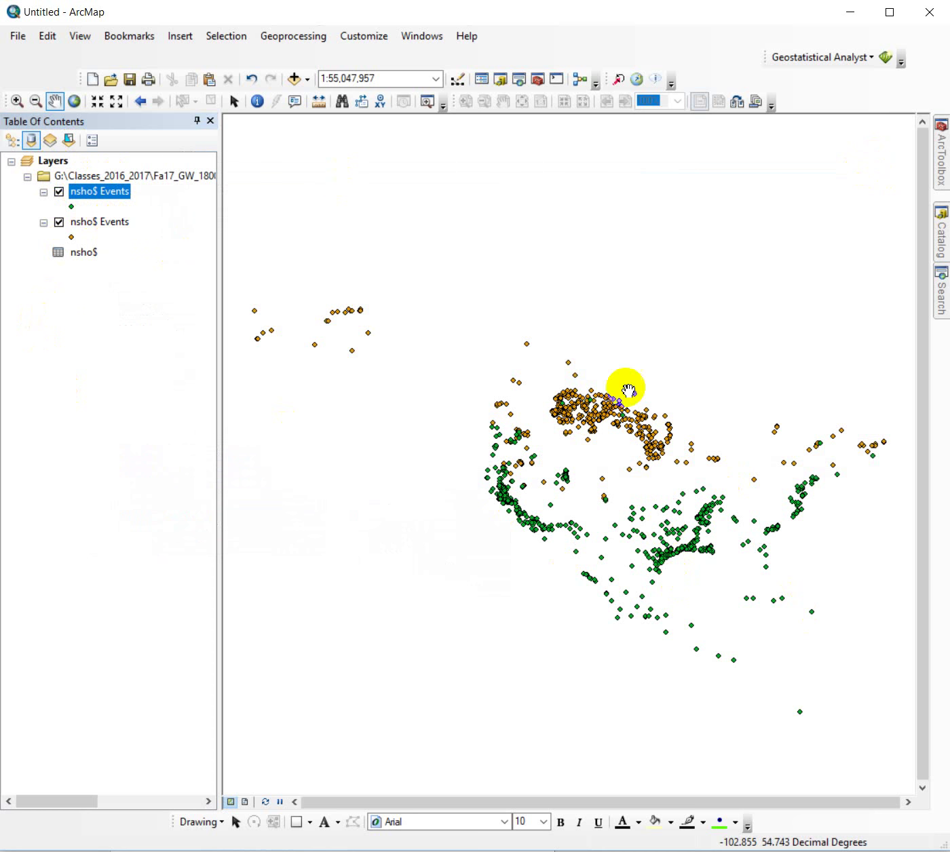
Start exporting all features of the upper nsho$ Events layer, using the layer's source coordinate system and Shapefile as the output type.
{"action": "right_click", "coordinate": [112, 199]}
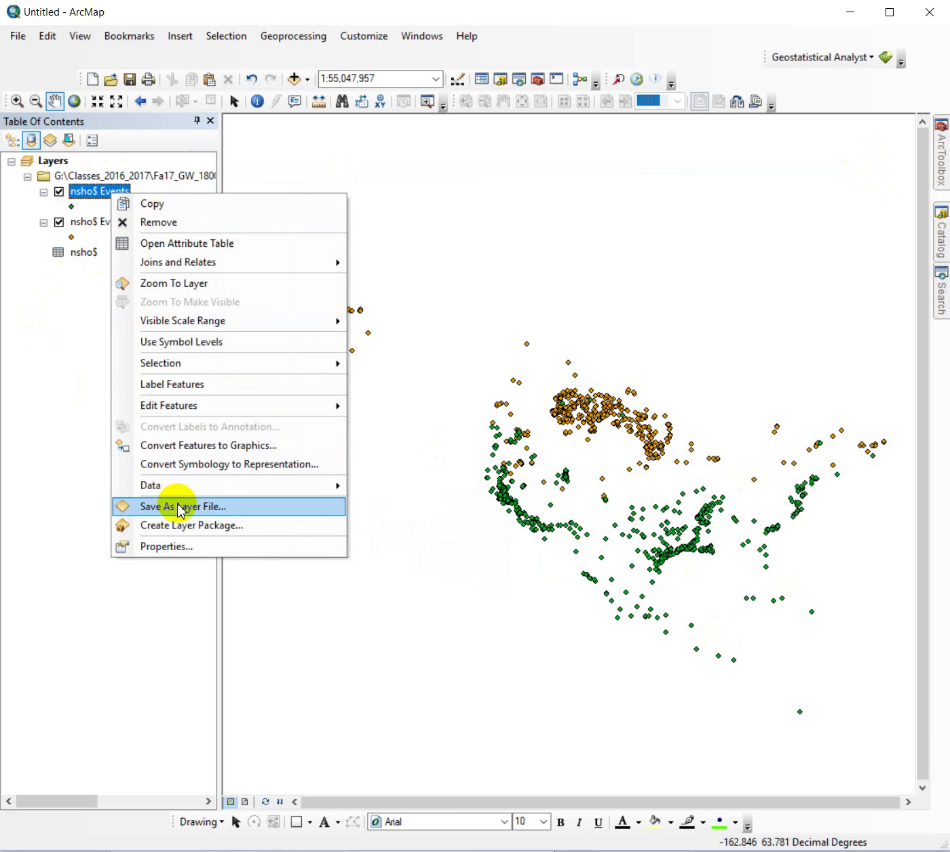
{"action": "mouse_move", "coordinate": [181, 486]}
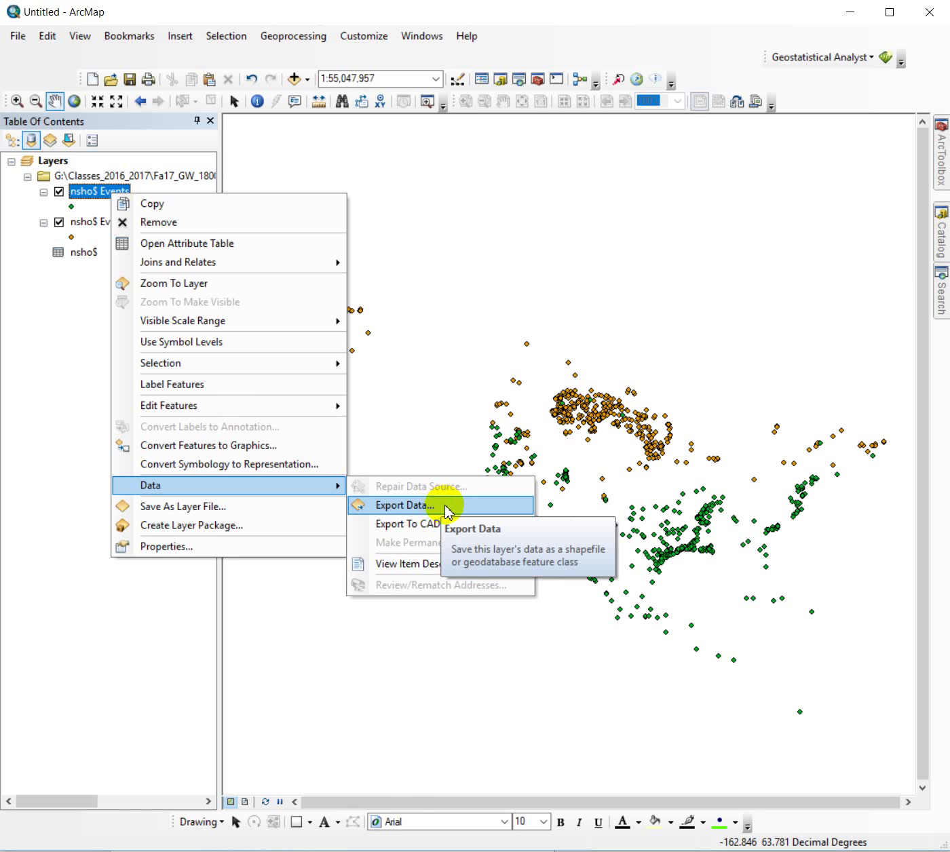
{"action": "left_click", "coordinate": [446, 510]}
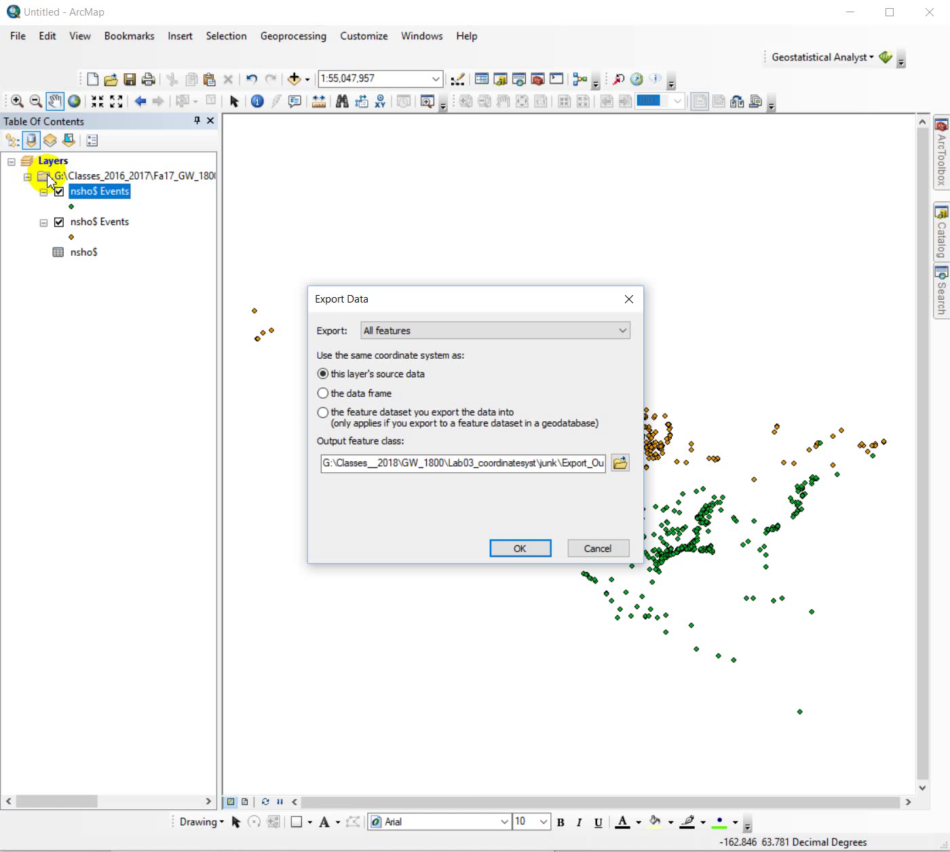
{"action": "left_click", "coordinate": [620, 463]}
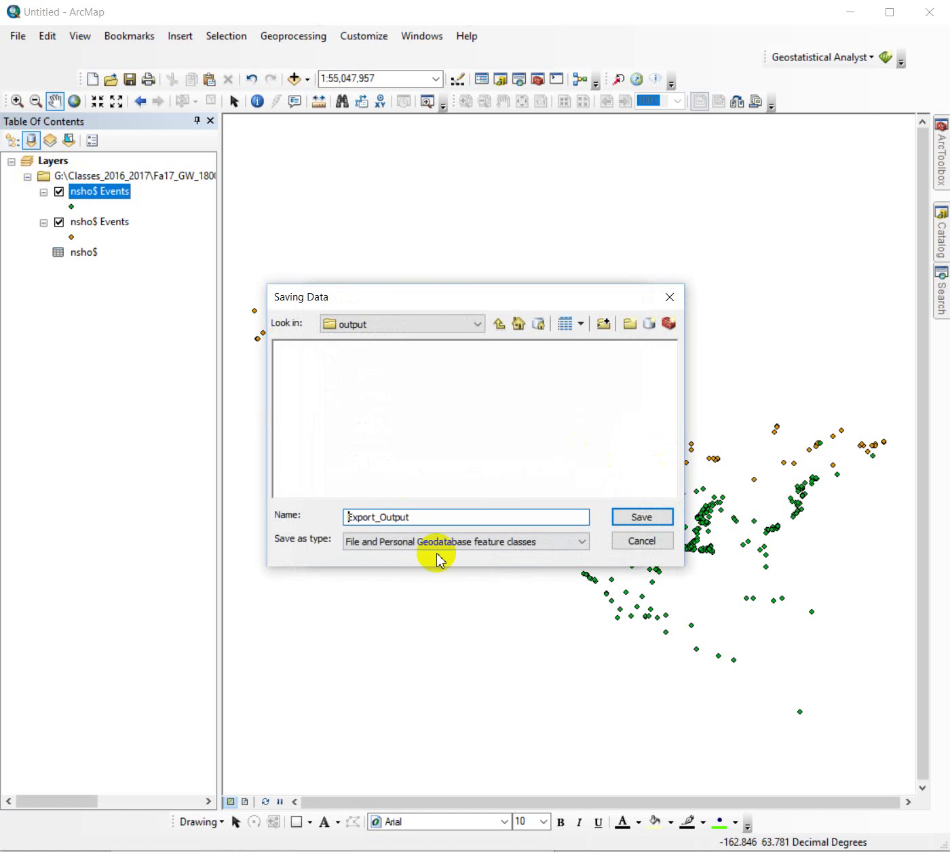
{"action": "left_click", "coordinate": [668, 297]}
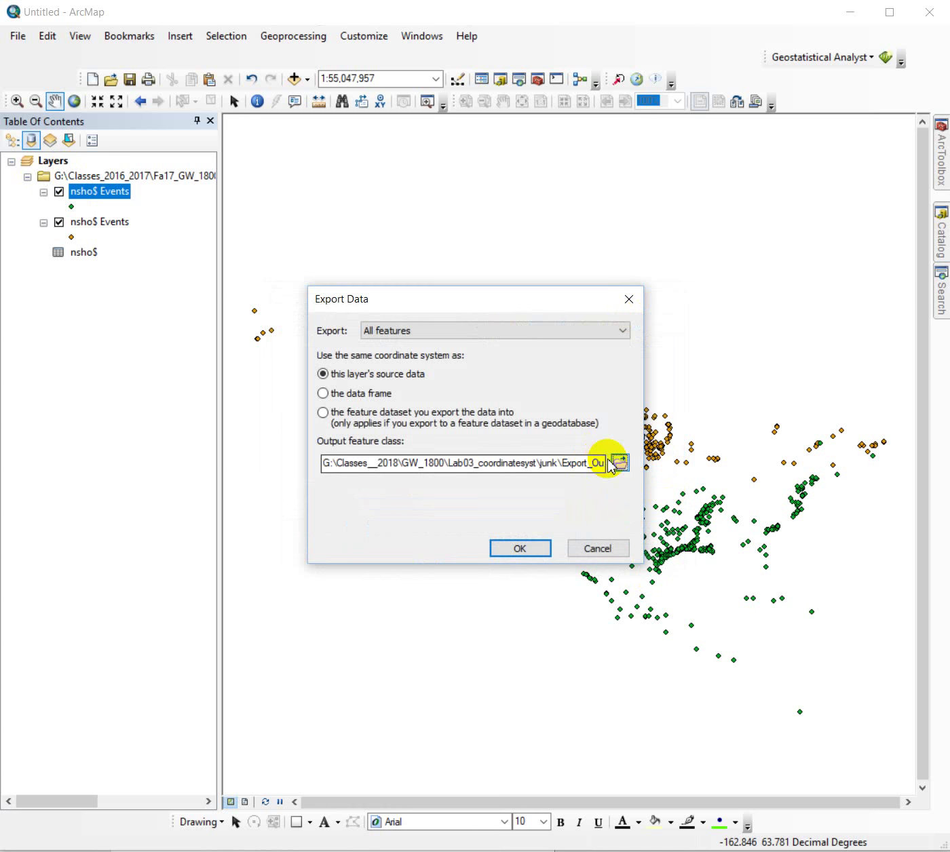
{"action": "left_click", "coordinate": [617, 462]}
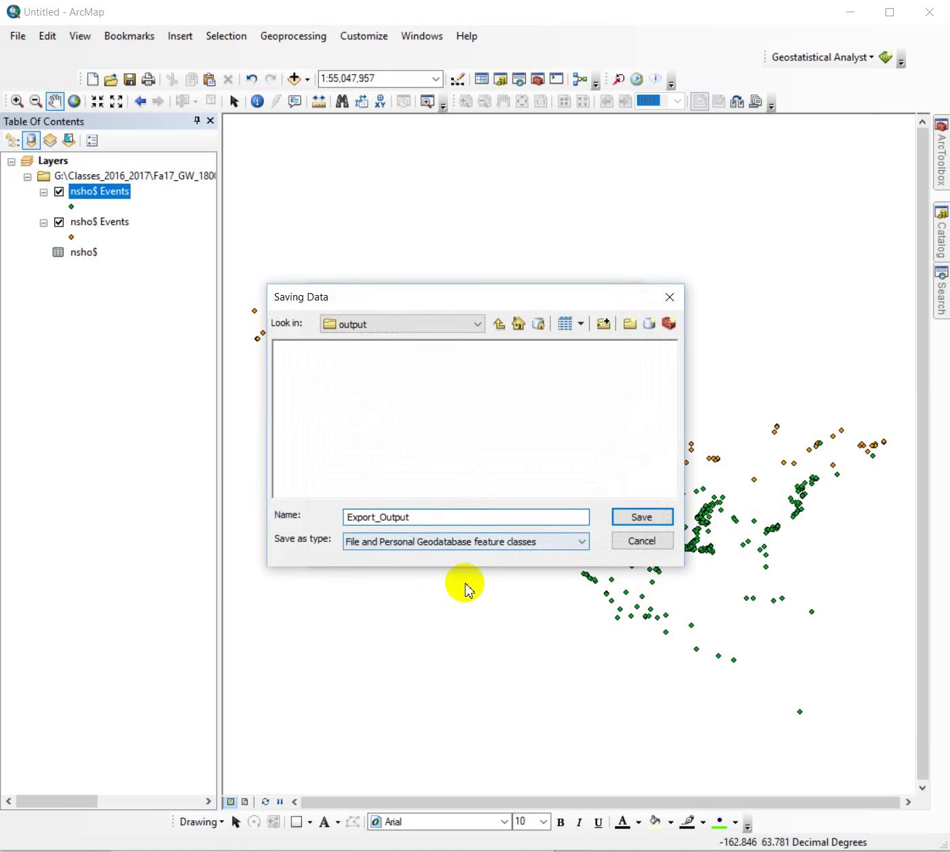
{"action": "left_click", "coordinate": [346, 517]}
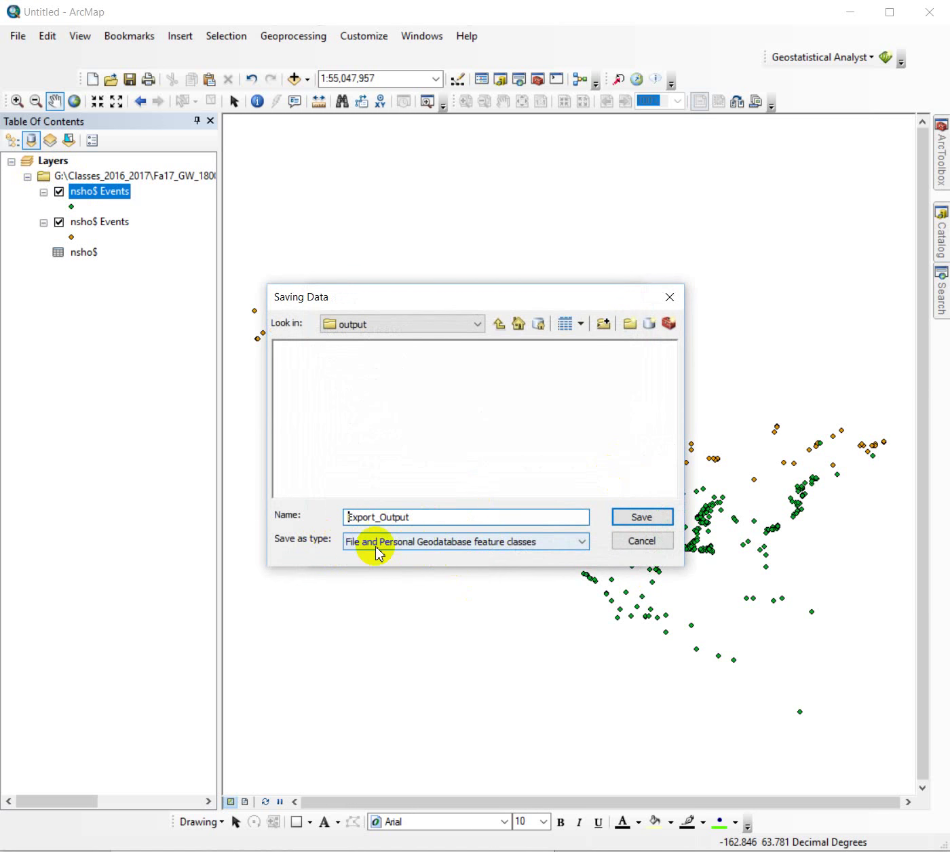
{"action": "left_click", "coordinate": [583, 543]}
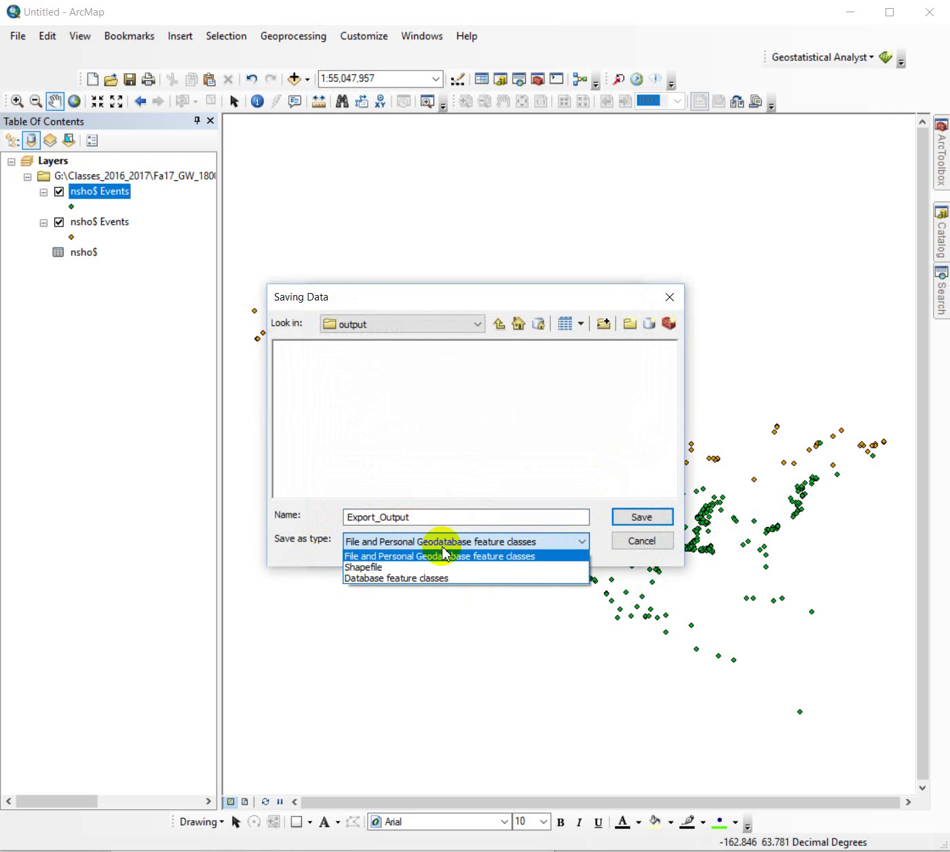
{"action": "left_click", "coordinate": [360, 567]}
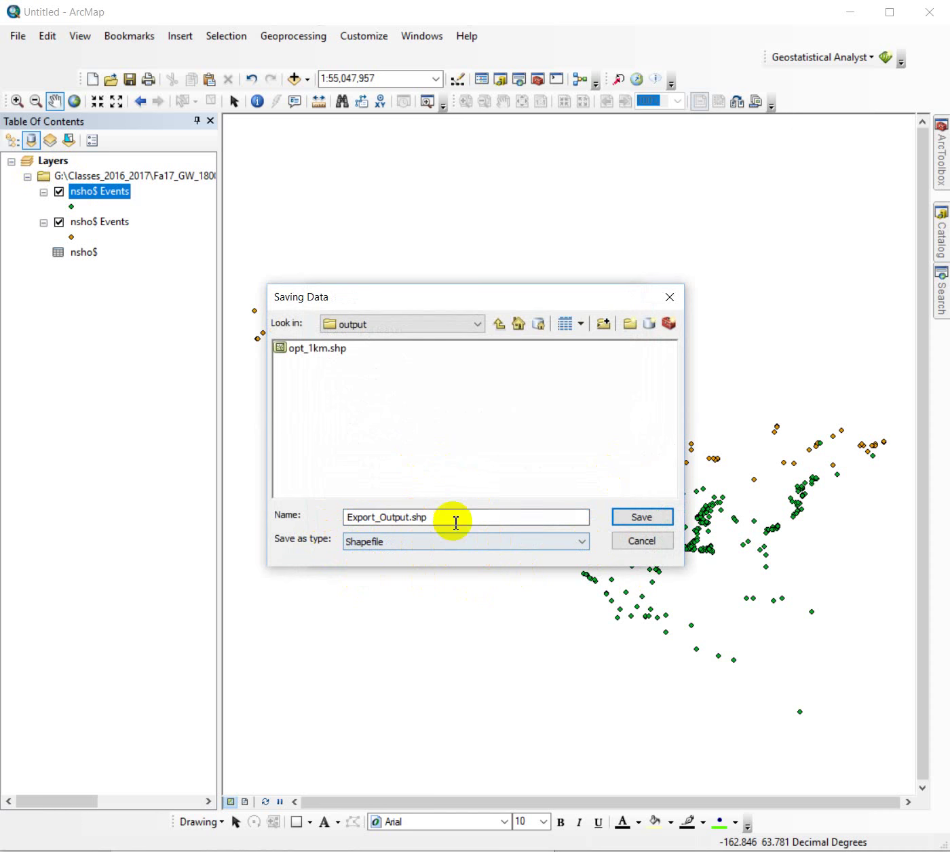
Create a new folder named aa_output on the G:\ drive and choose it as the export location.
{"action": "left_click", "coordinate": [479, 324]}
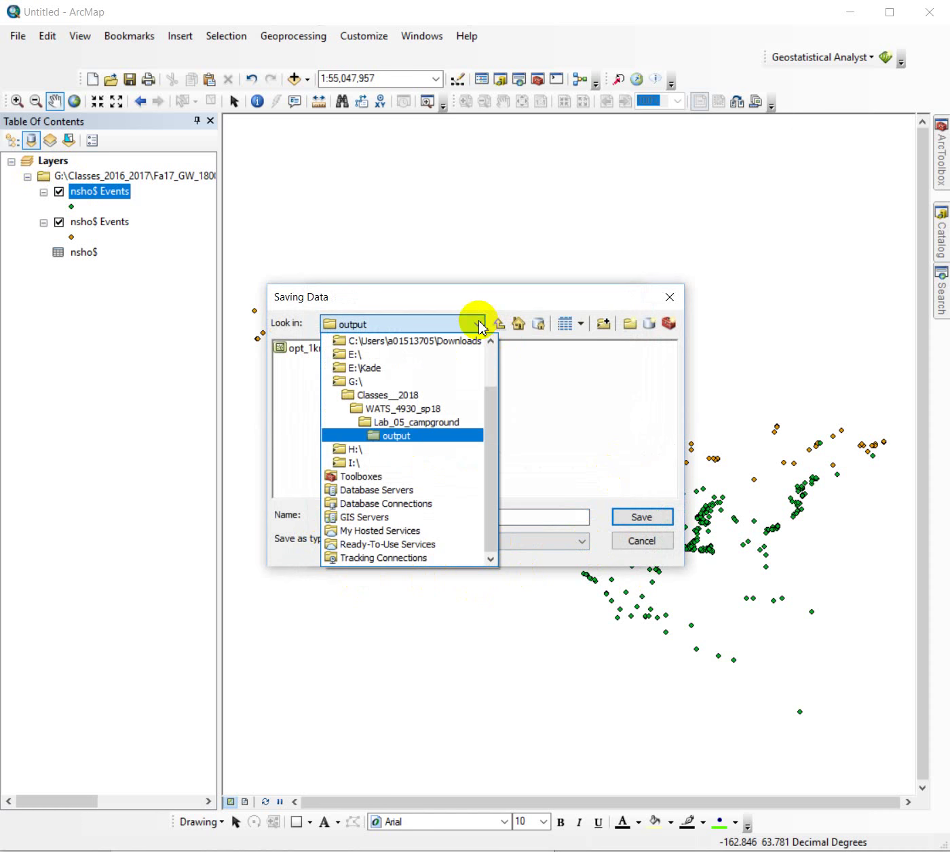
{"action": "left_click", "coordinate": [355, 382]}
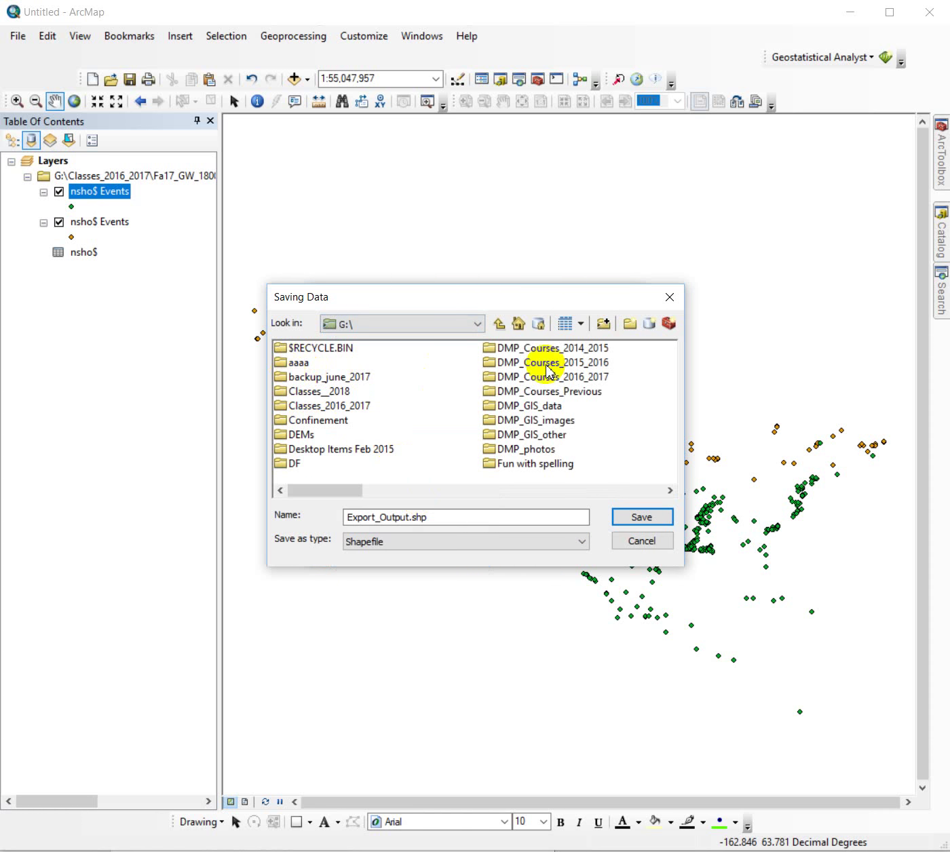
{"action": "left_click", "coordinate": [637, 324]}
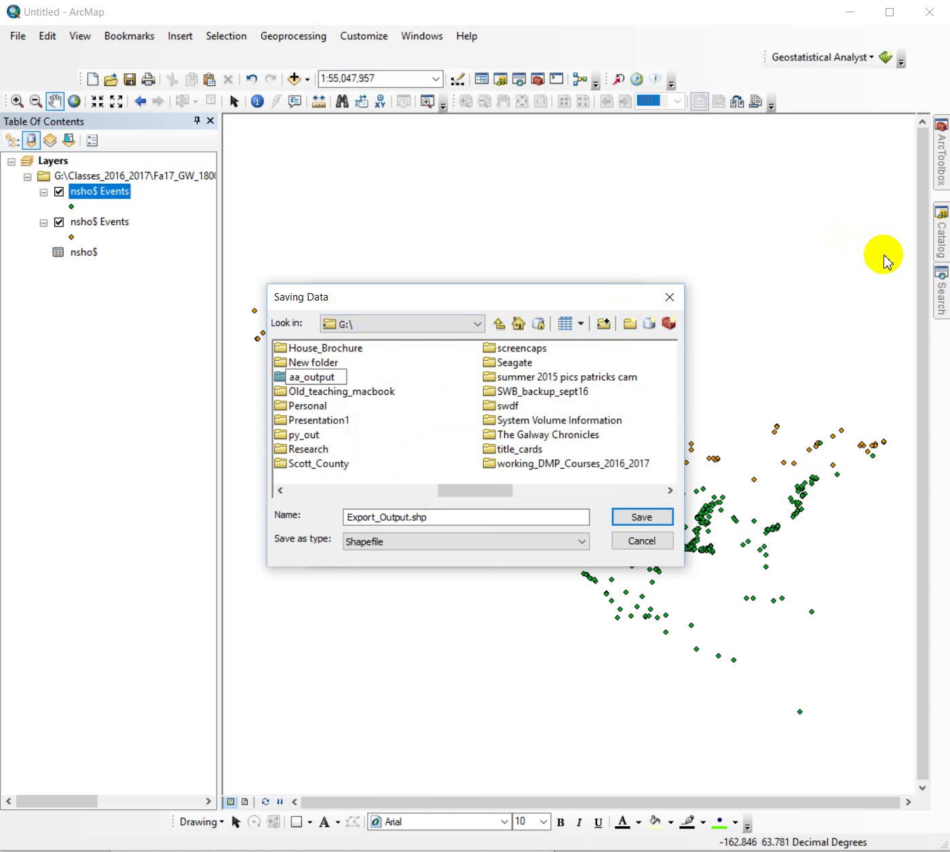
{"action": "double_click", "coordinate": [278, 376]}
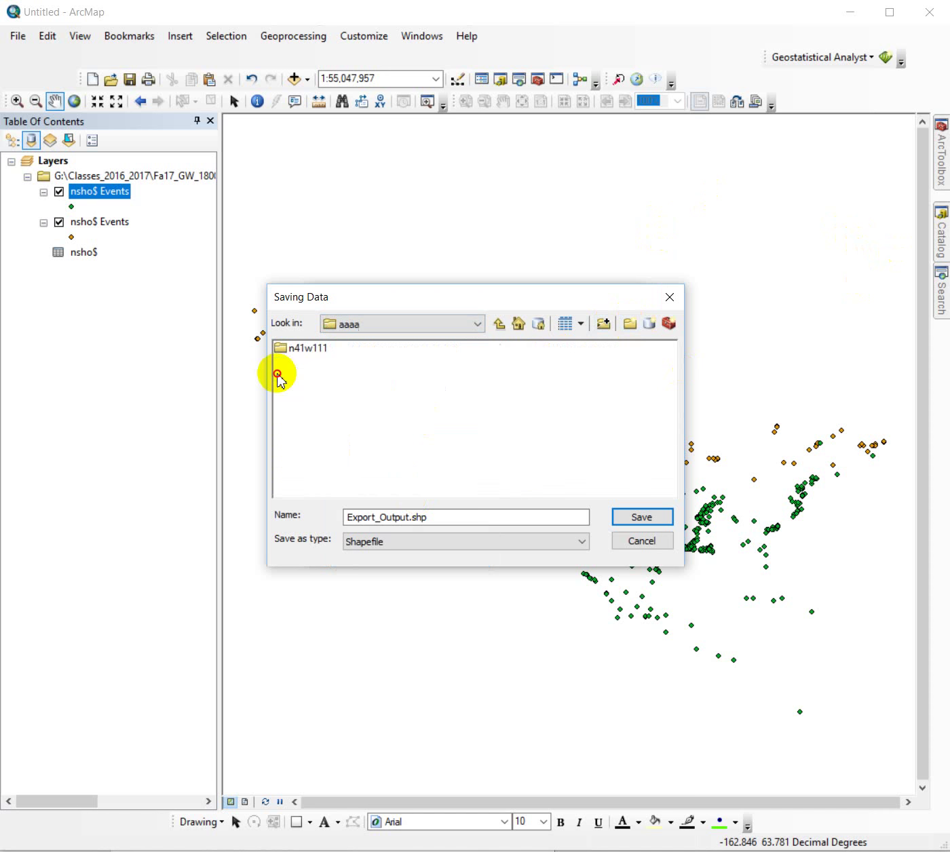
{"action": "double_click", "coordinate": [456, 520]}
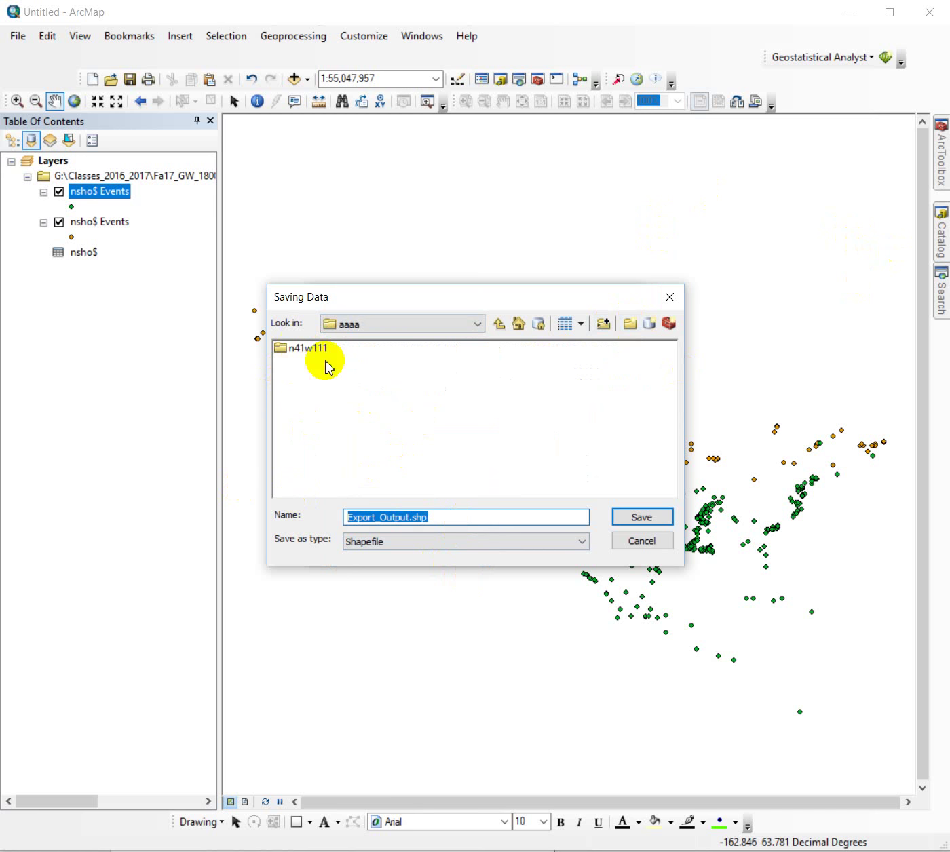
{"action": "left_click", "coordinate": [499, 324]}
{"action": "double_click", "coordinate": [303, 361]}
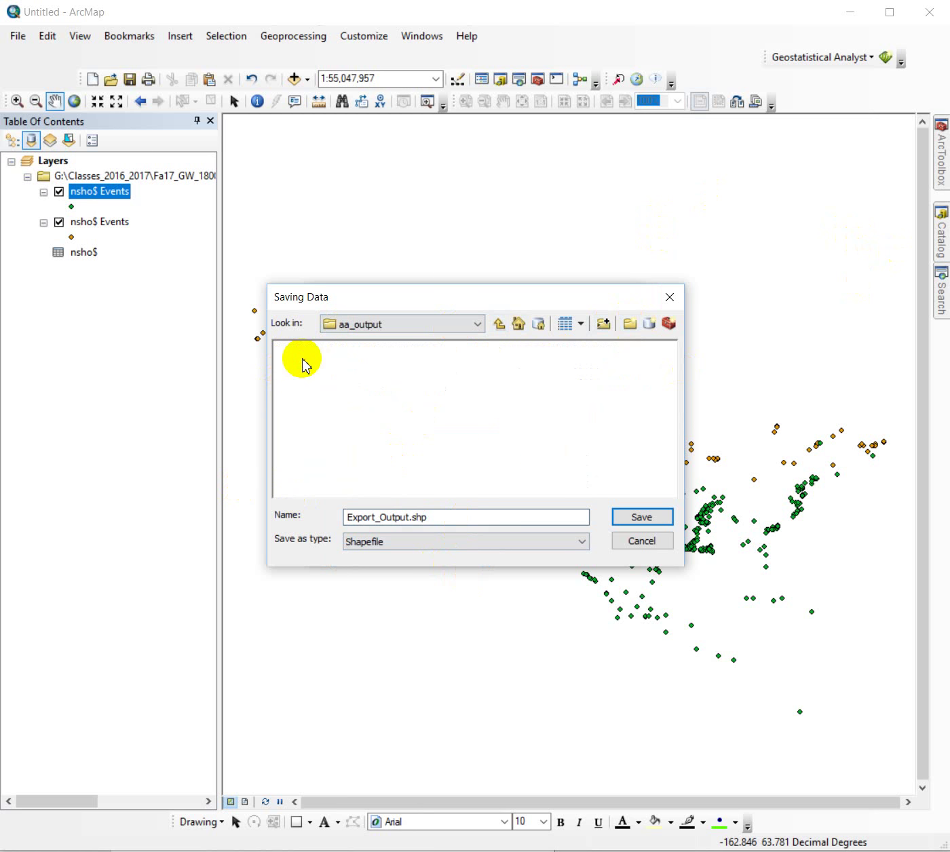
Name the output shapefile recovered, run the export, and add the result to the map as a layer.
{"action": "left_click_drag", "start_coordinate": [428, 518], "coordinate": [344, 519]}
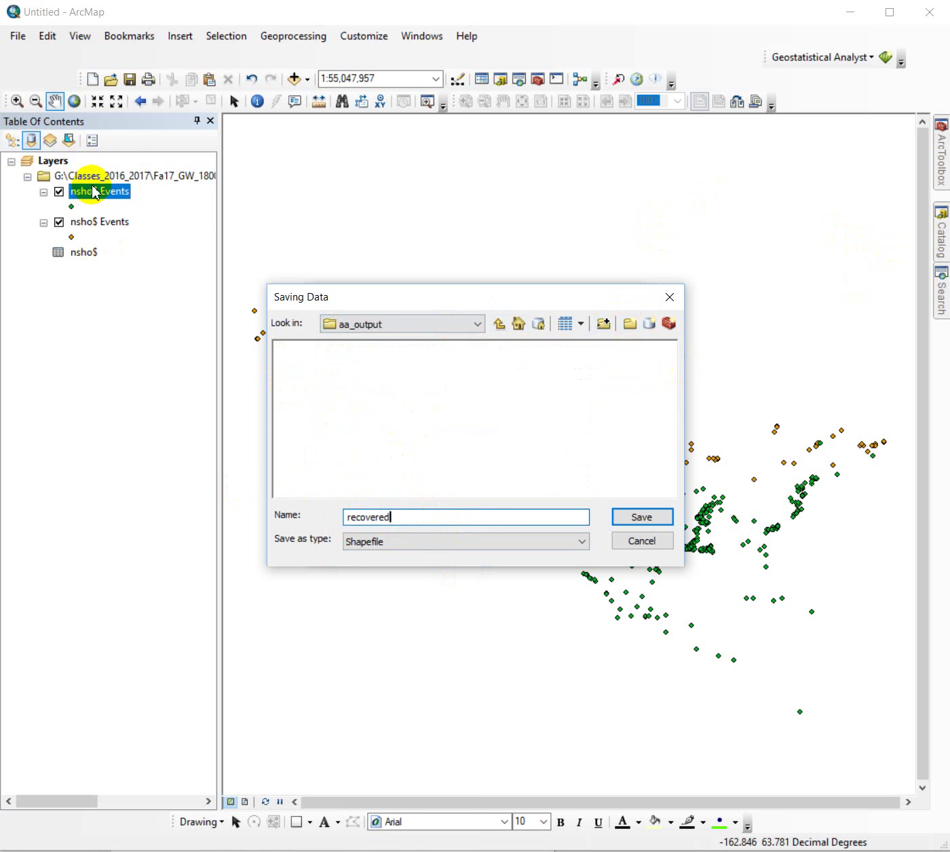
{"action": "left_click", "coordinate": [642, 517]}
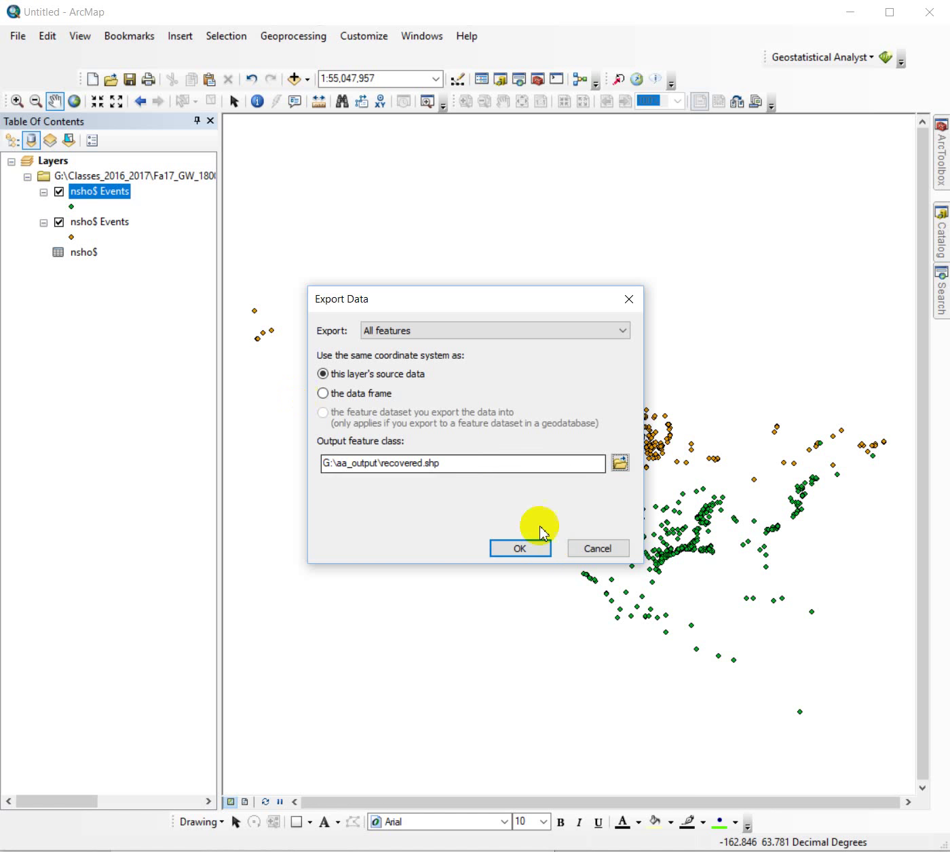
{"action": "left_click", "coordinate": [537, 549]}
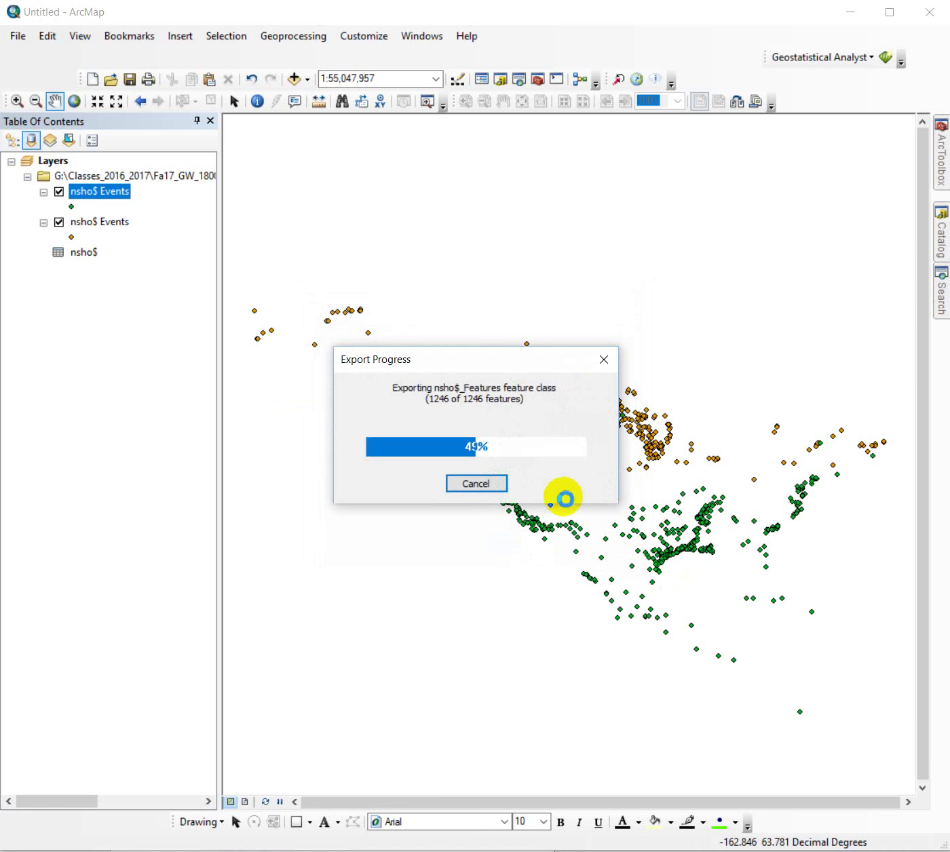
{"action": "left_click", "coordinate": [867, 504]}
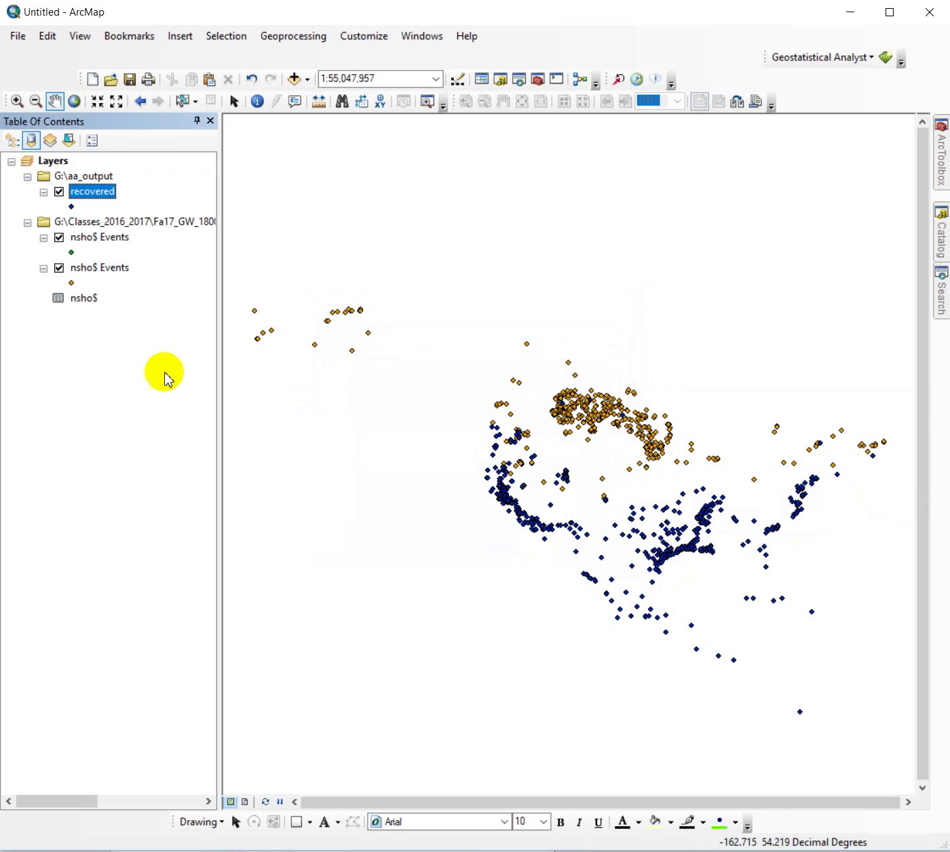
Export the lower nsho$ Events layer to G:\aa_output as banded and add it to the map as a layer.
{"action": "right_click", "coordinate": [96, 269]}
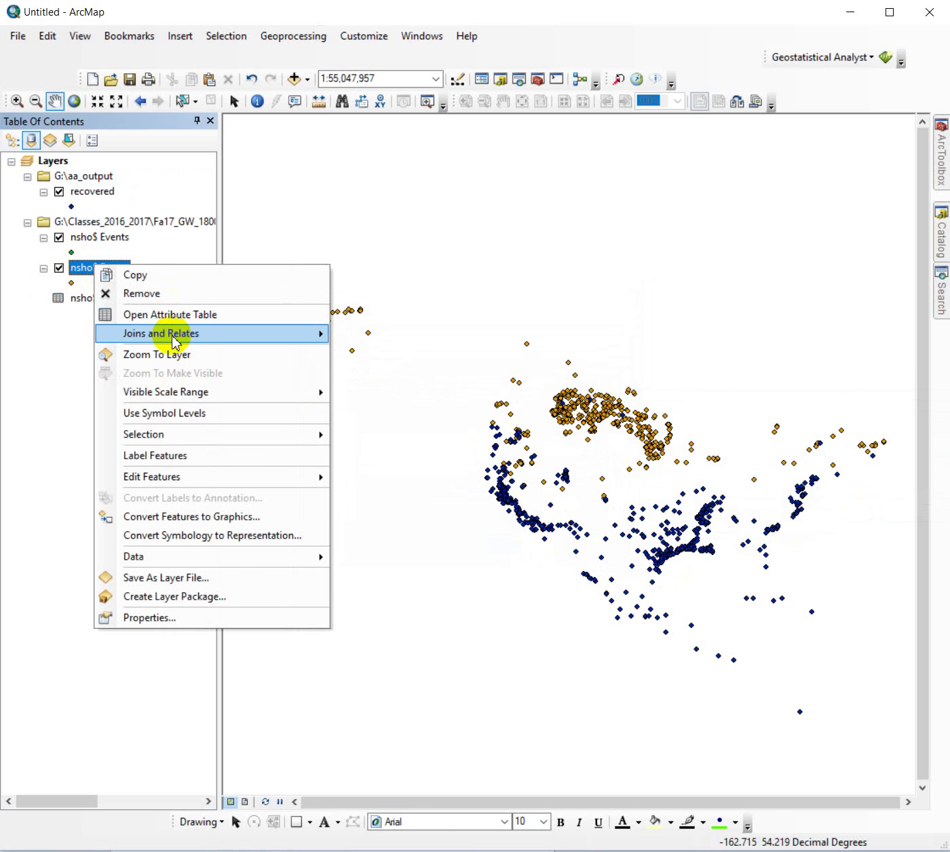
{"action": "mouse_move", "coordinate": [309, 559]}
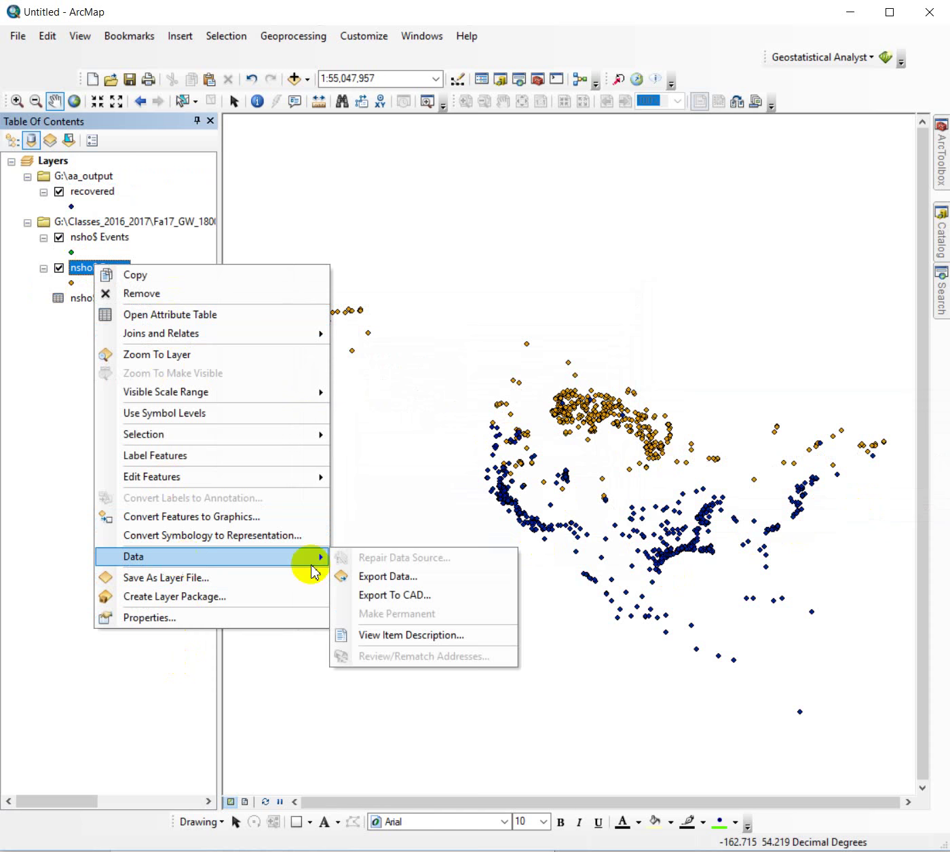
{"action": "left_click", "coordinate": [438, 575]}
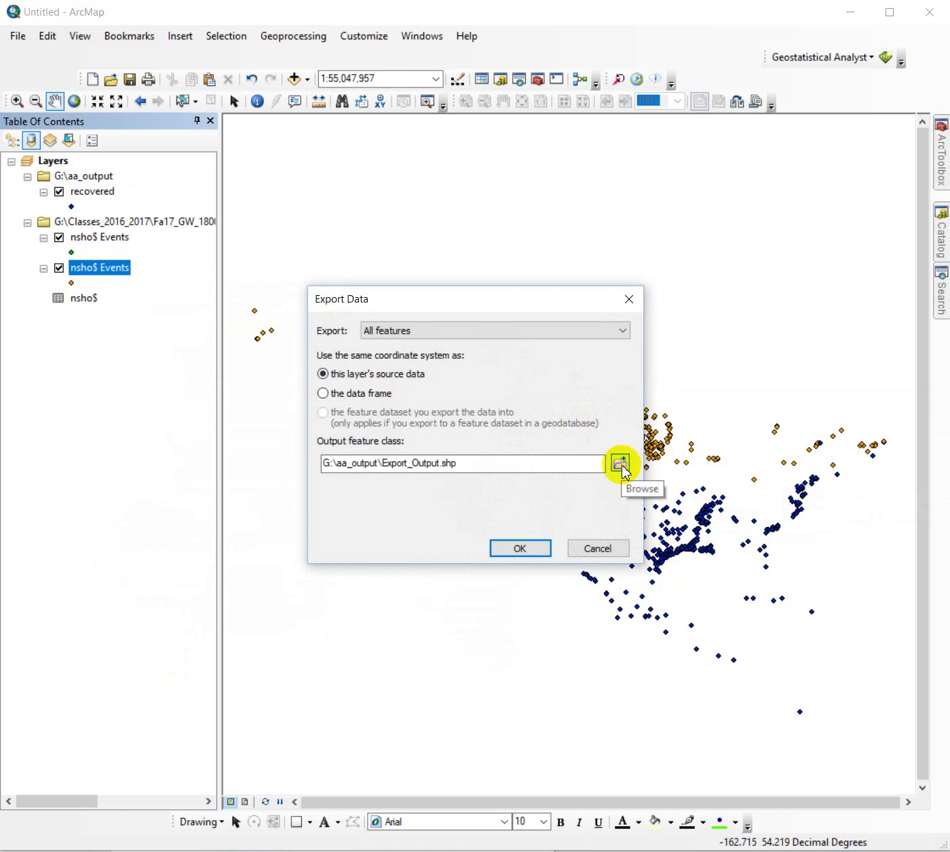
{"action": "left_click_drag", "start_coordinate": [462, 465], "coordinate": [382, 453]}
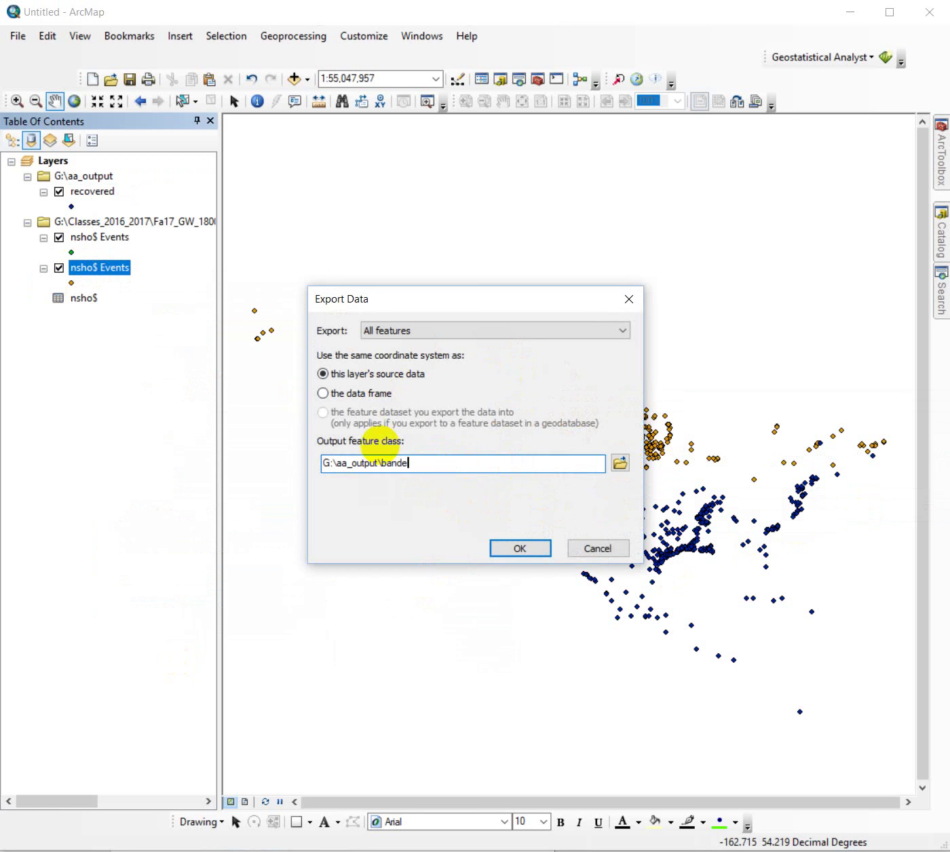
{"action": "left_click", "coordinate": [528, 552]}
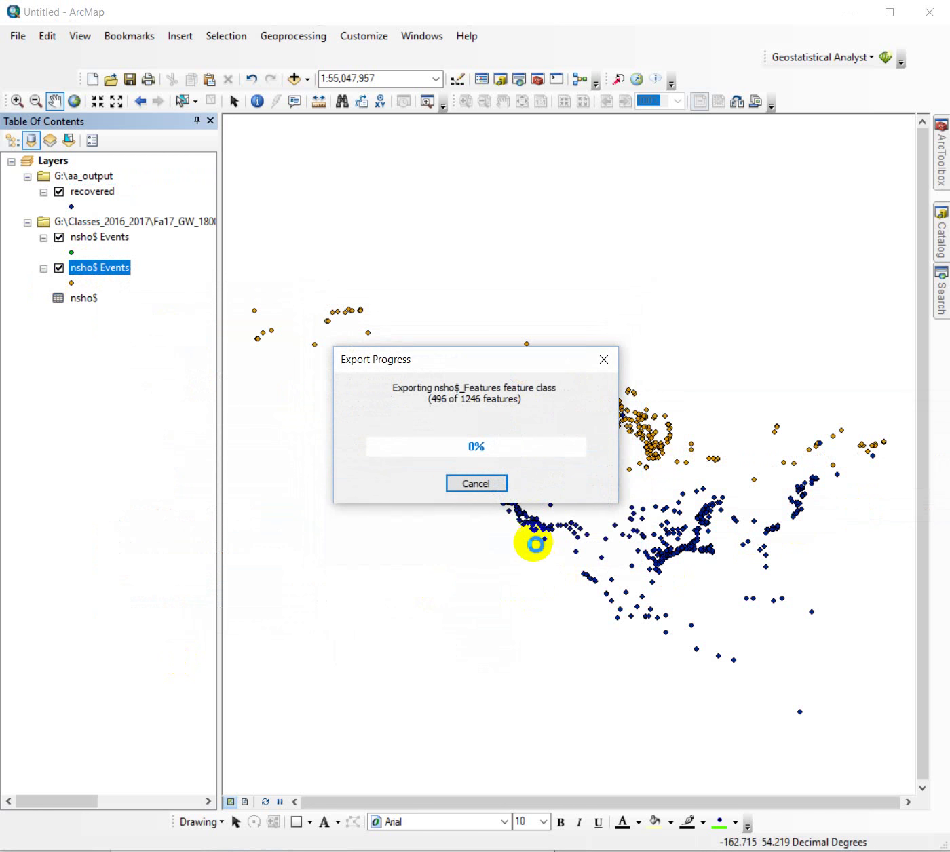
{"action": "left_click", "coordinate": [859, 508]}
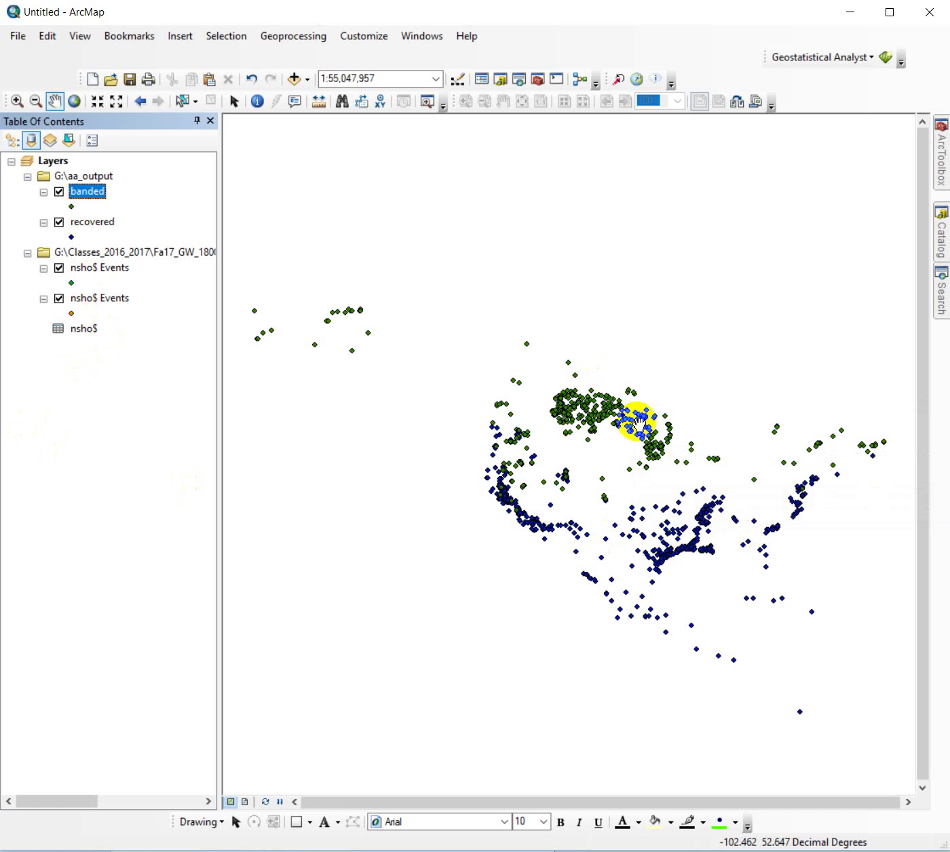
Toggle the banded and recovered layers off and back on, and remove the NS_data.xlsx group with its nsho$ event layers and table.
{"action": "left_click", "coordinate": [59, 192]}
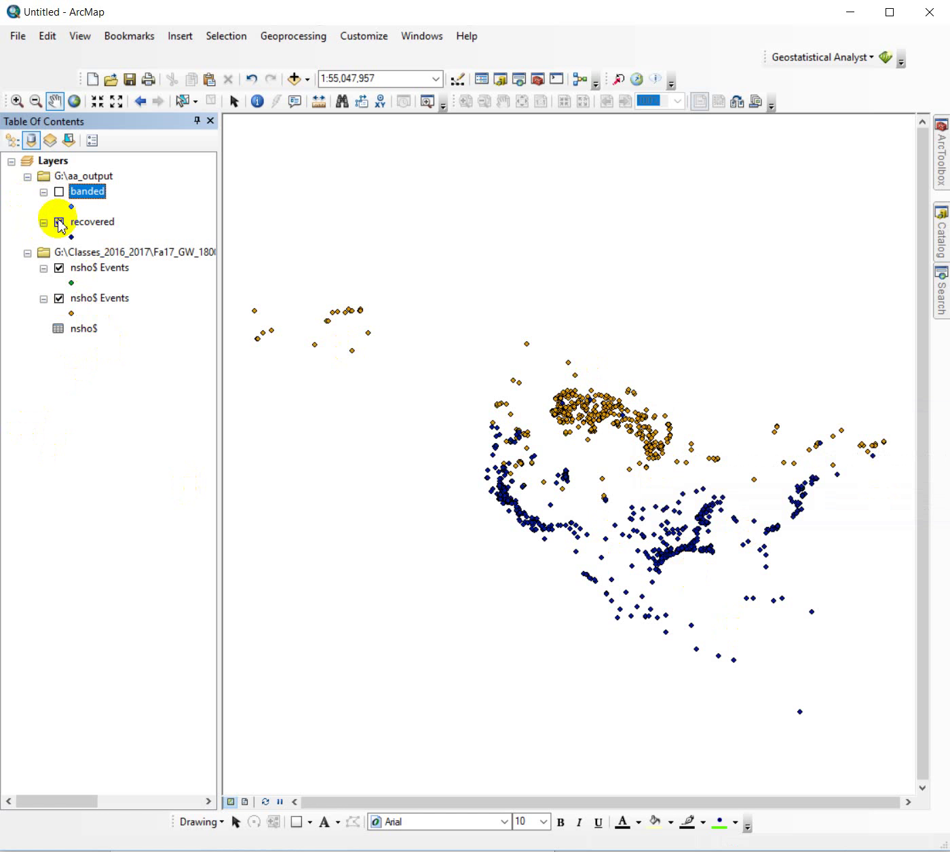
{"action": "left_click", "coordinate": [60, 224]}
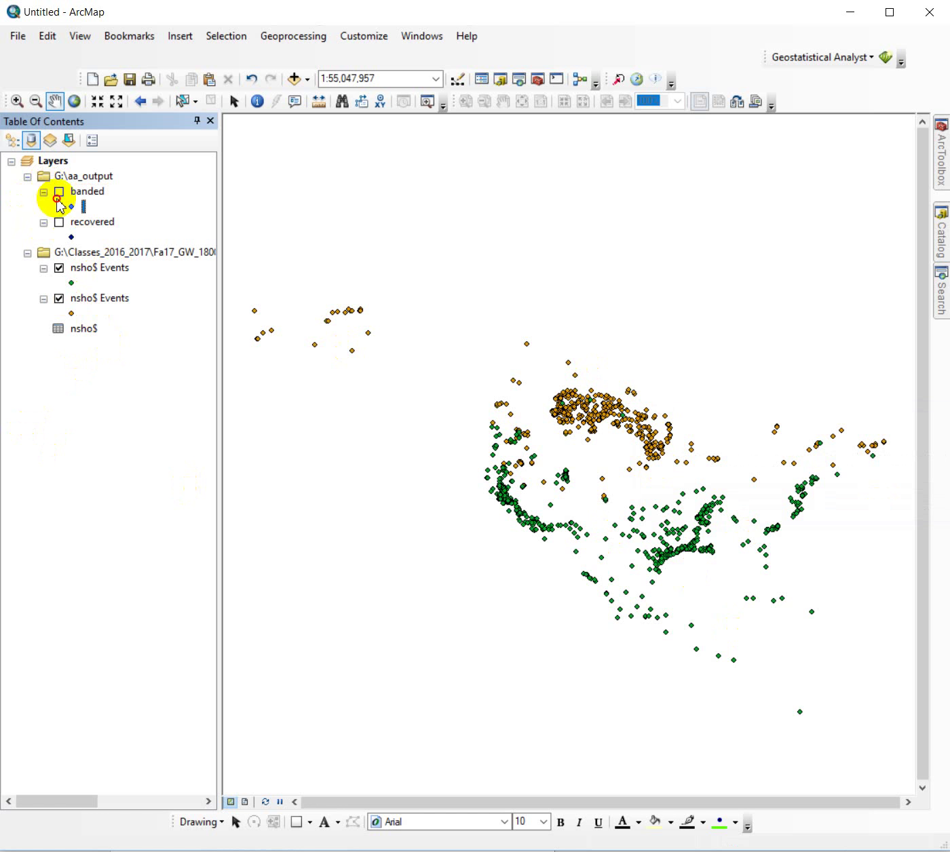
{"action": "left_click", "coordinate": [59, 193]}
{"action": "left_click", "coordinate": [59, 222]}
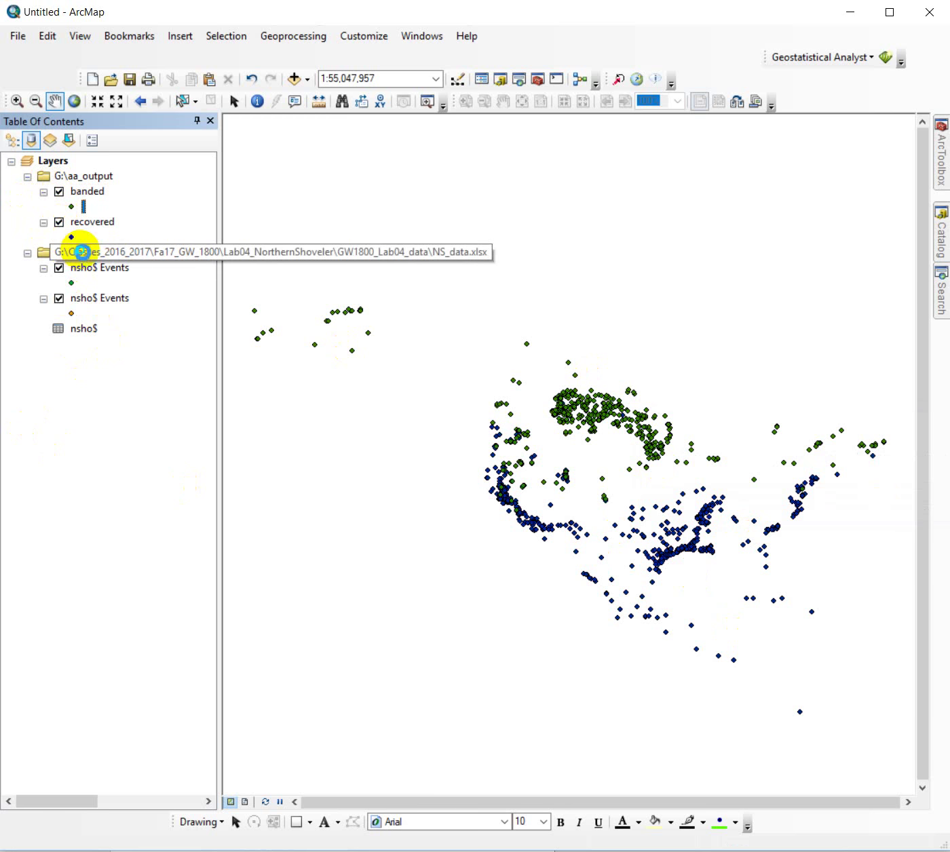
{"action": "right_click", "coordinate": [81, 252]}
{"action": "left_click", "coordinate": [116, 263]}
{"action": "right_click", "coordinate": [87, 191]}
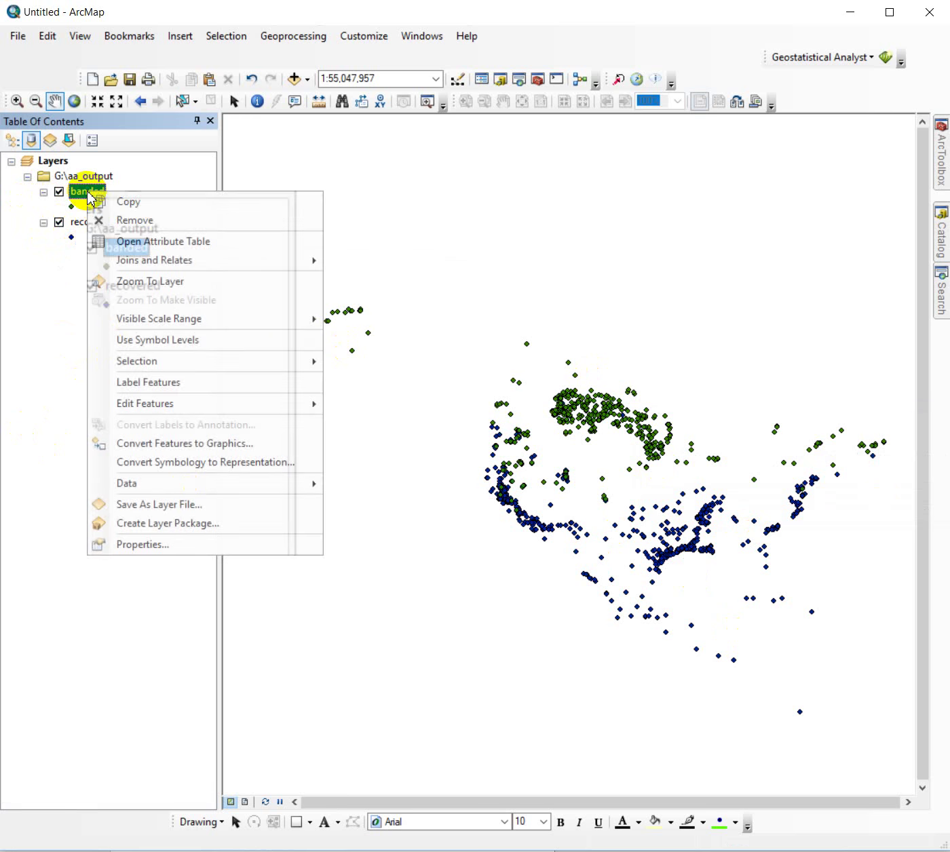
{"action": "left_click", "coordinate": [163, 524]}
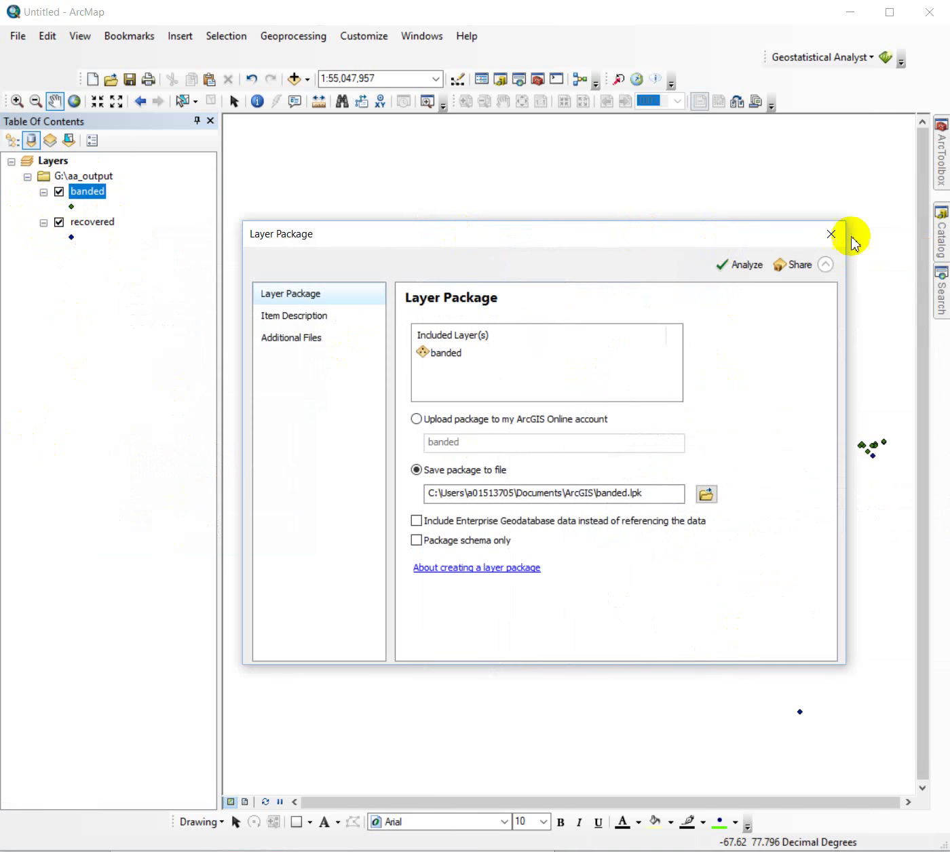
{"action": "left_click", "coordinate": [832, 235]}
Open the banded layer's properties and examine the geographic coordinate system in its data source information.
{"action": "right_click", "coordinate": [88, 192]}
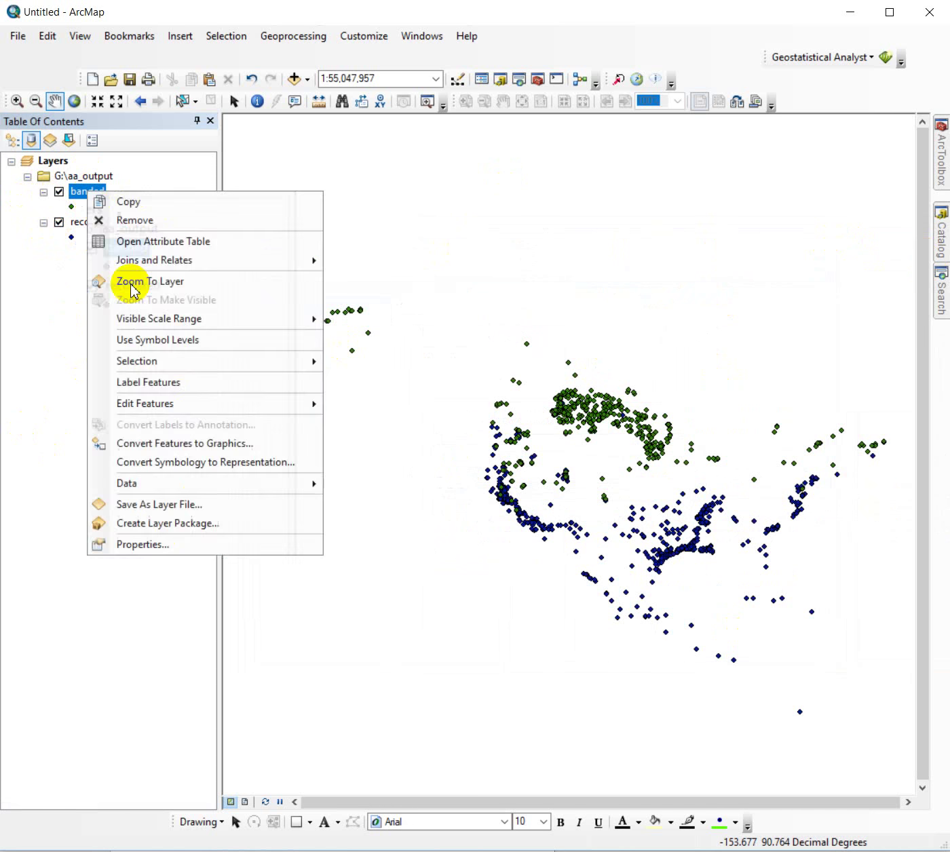
{"action": "left_click", "coordinate": [136, 545]}
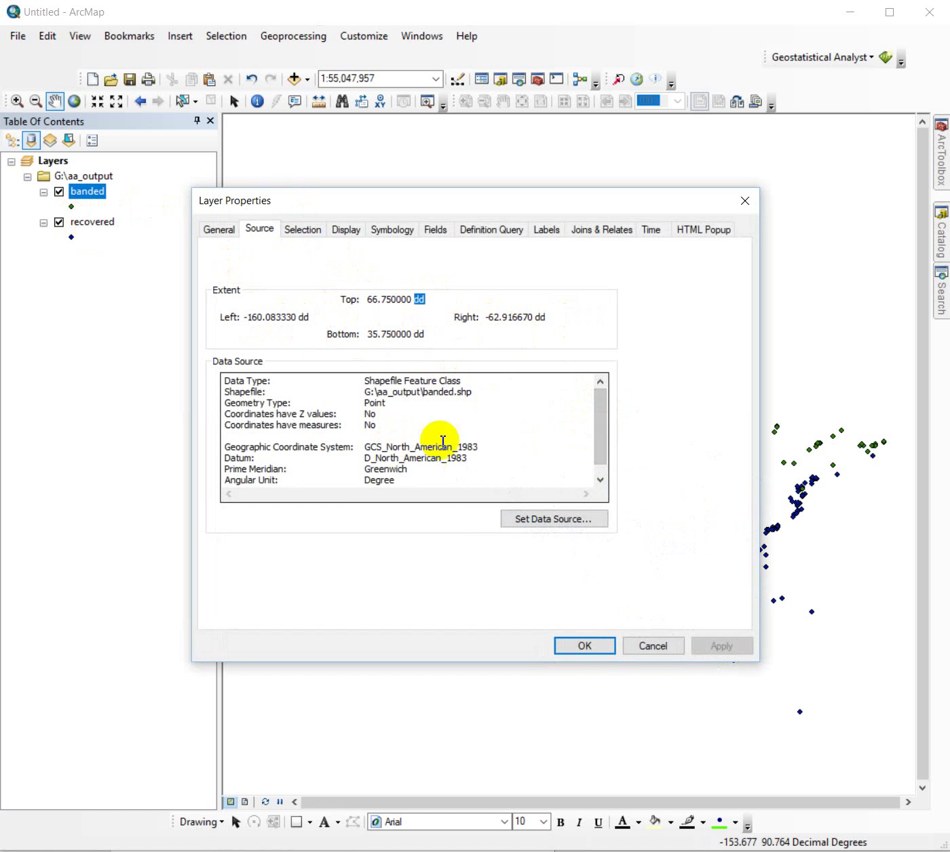
{"action": "left_click_drag", "start_coordinate": [365, 449], "coordinate": [225, 446]}
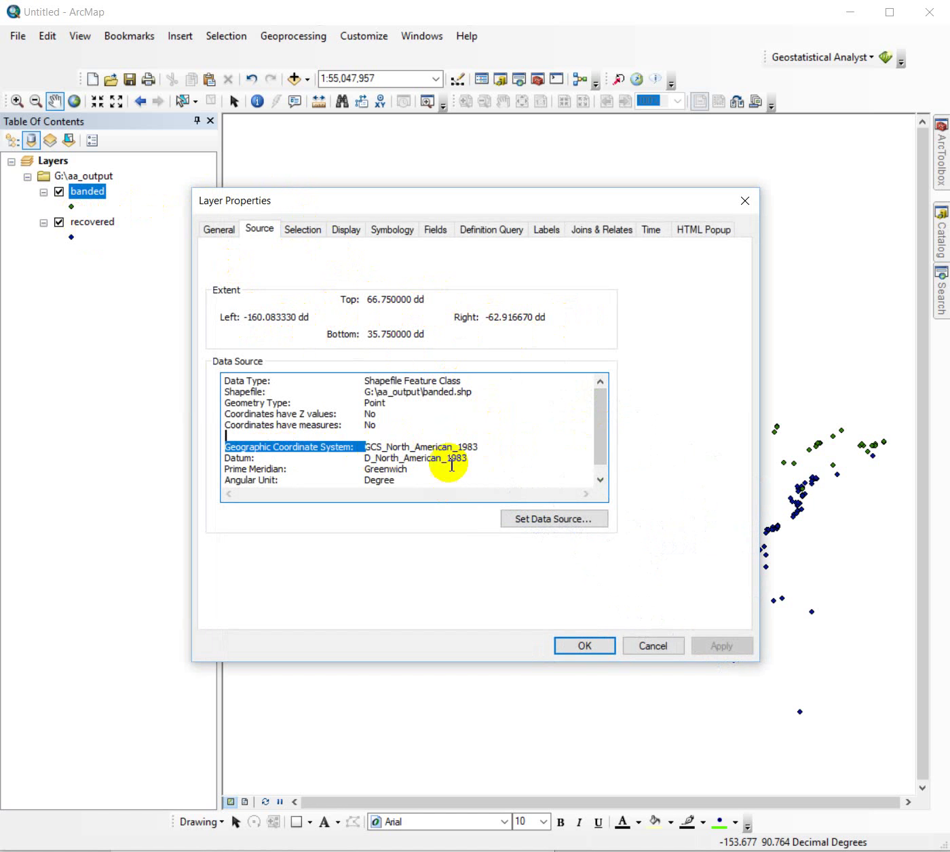
Close the banded layer's properties and add the Light Gray Canvas basemap, dismissing the coordinate systems warning.
{"action": "left_click", "coordinate": [599, 646]}
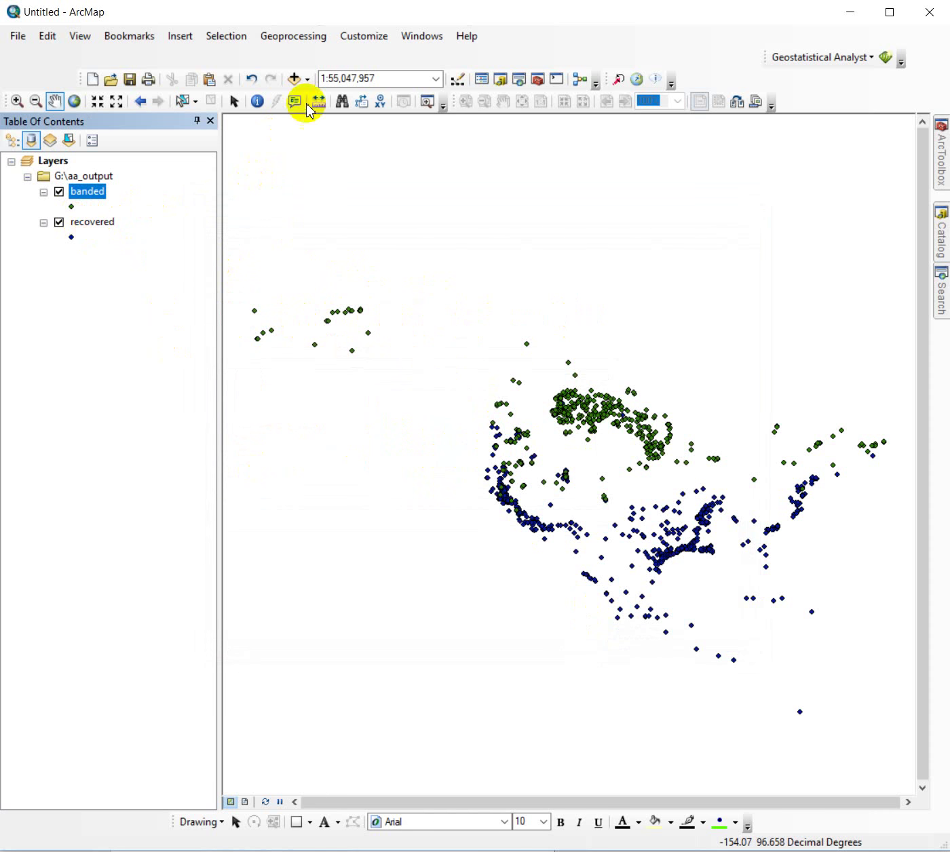
{"action": "left_click", "coordinate": [307, 80]}
{"action": "left_click", "coordinate": [327, 117]}
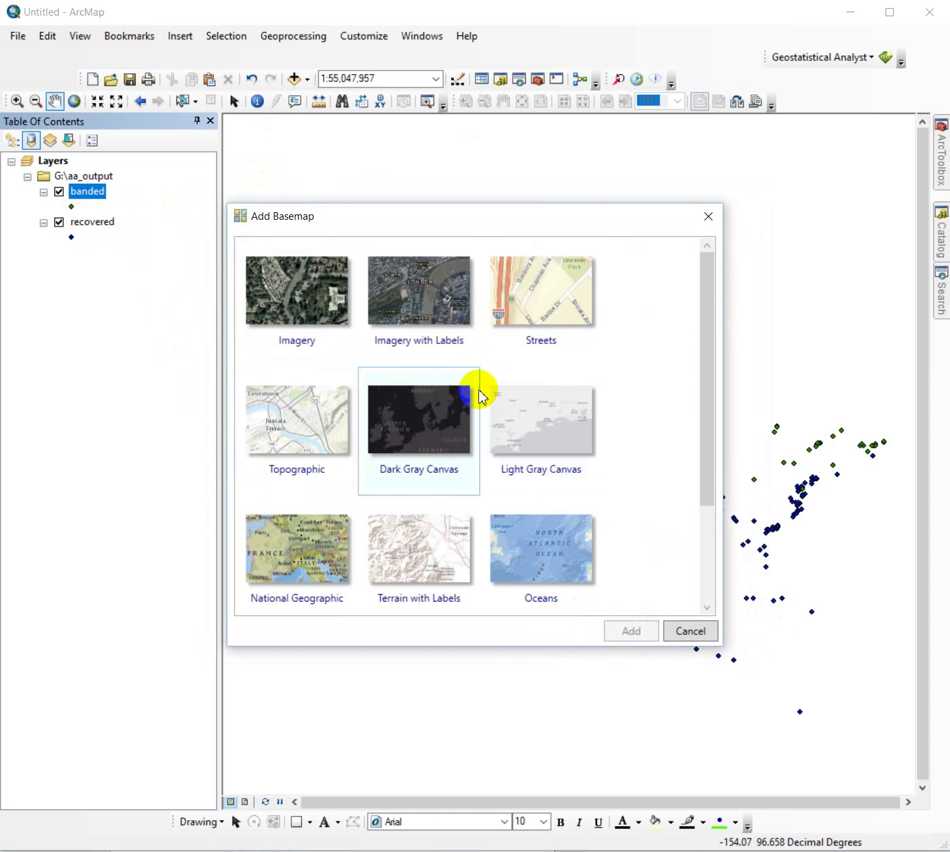
{"action": "left_click", "coordinate": [567, 452]}
{"action": "left_click", "coordinate": [632, 631]}
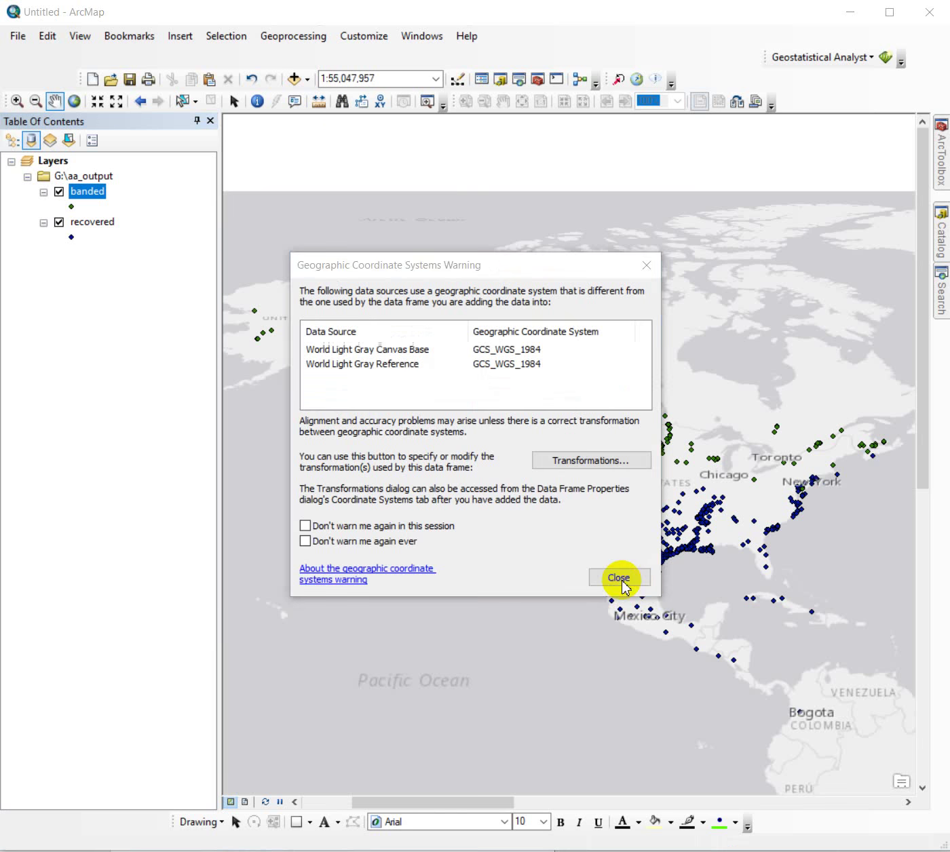
{"action": "left_click", "coordinate": [619, 578]}
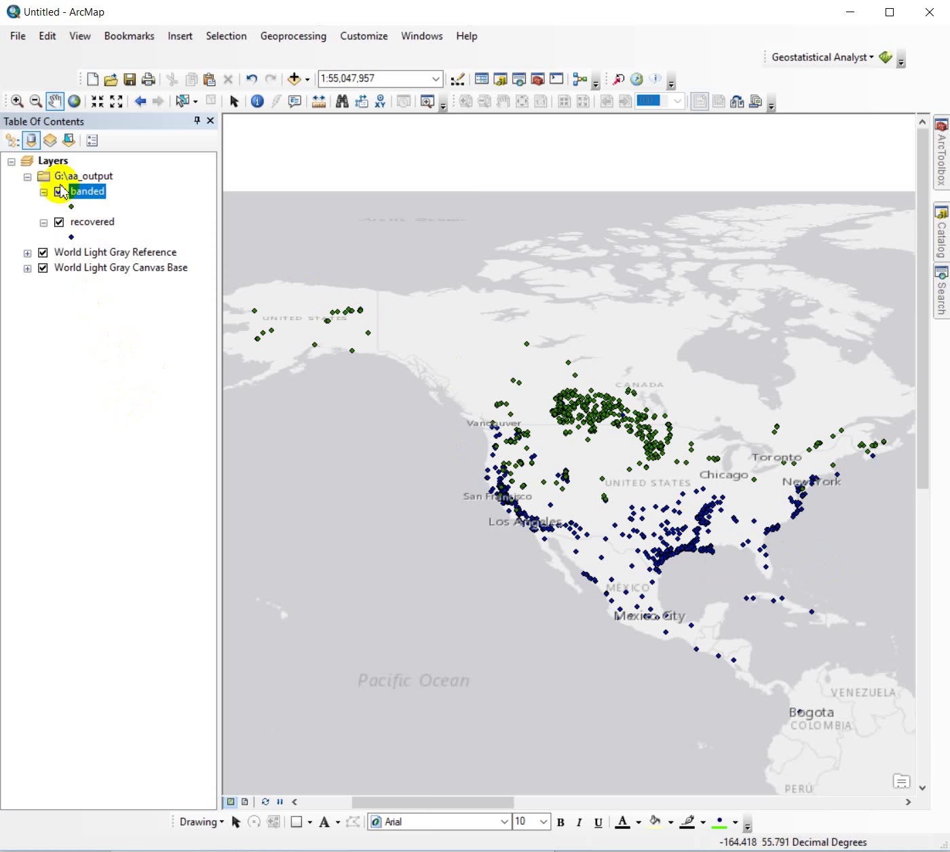
Open the Layers data frame's coordinate system settings, collapse Geographic Coordinate Systems and expand Projected Coordinate Systems.
{"action": "right_click", "coordinate": [58, 162]}
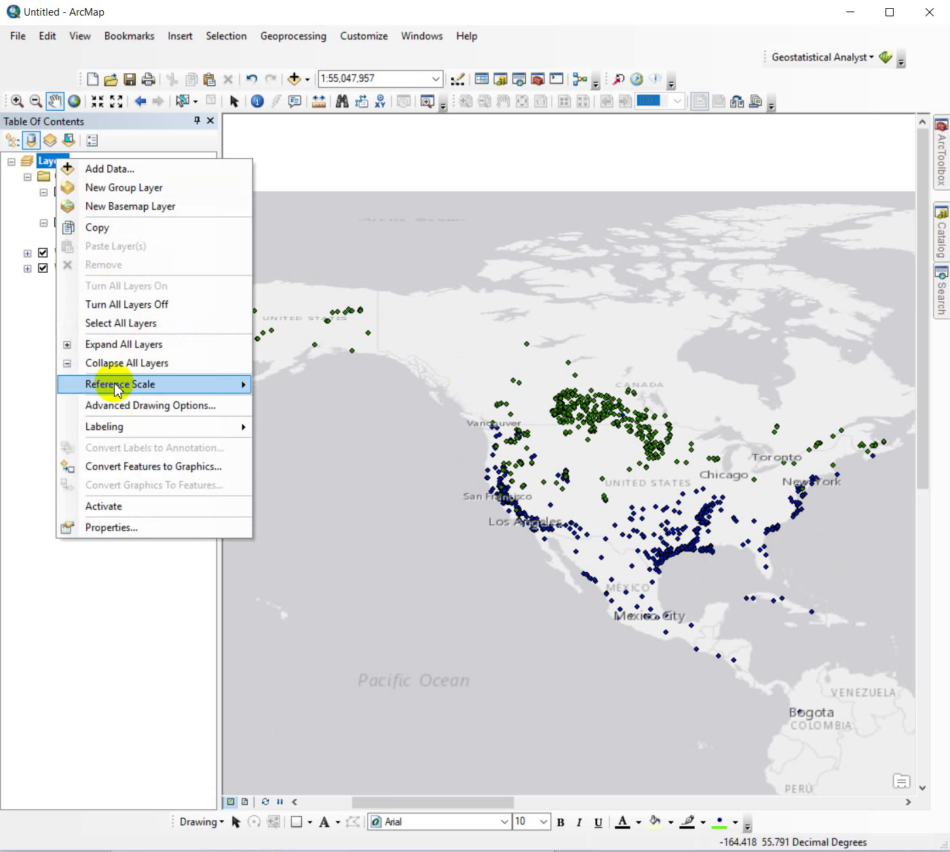
{"action": "left_click", "coordinate": [135, 524]}
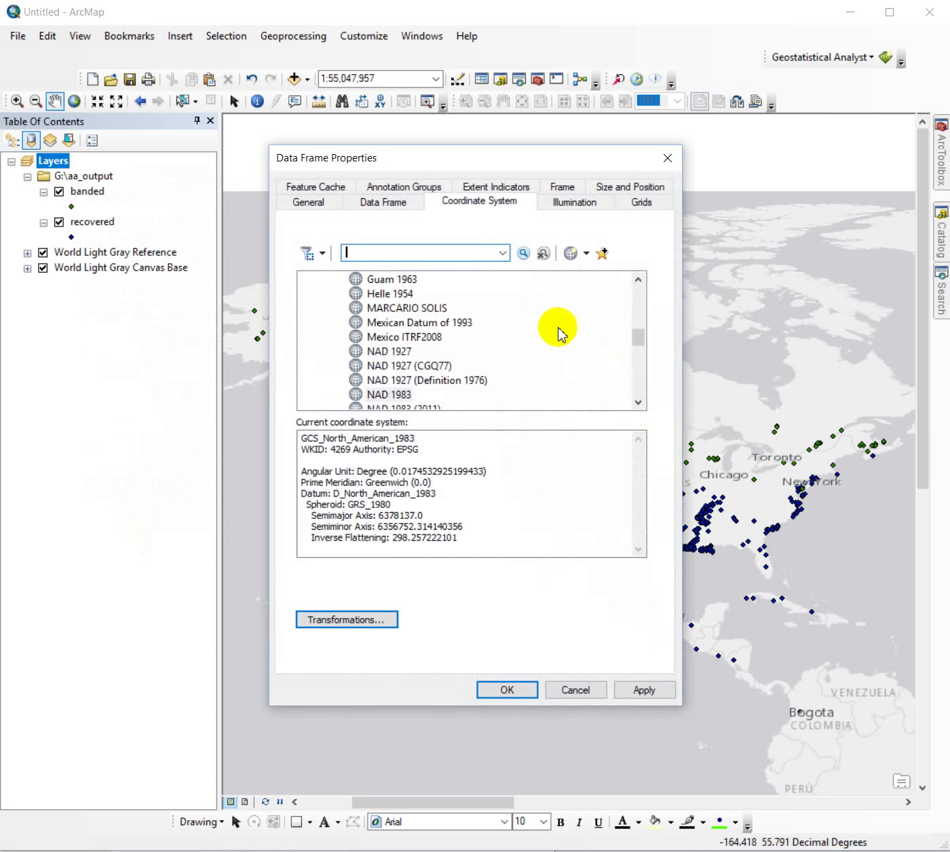
{"action": "left_click_drag", "start_coordinate": [637, 335], "coordinate": [646, 288]}
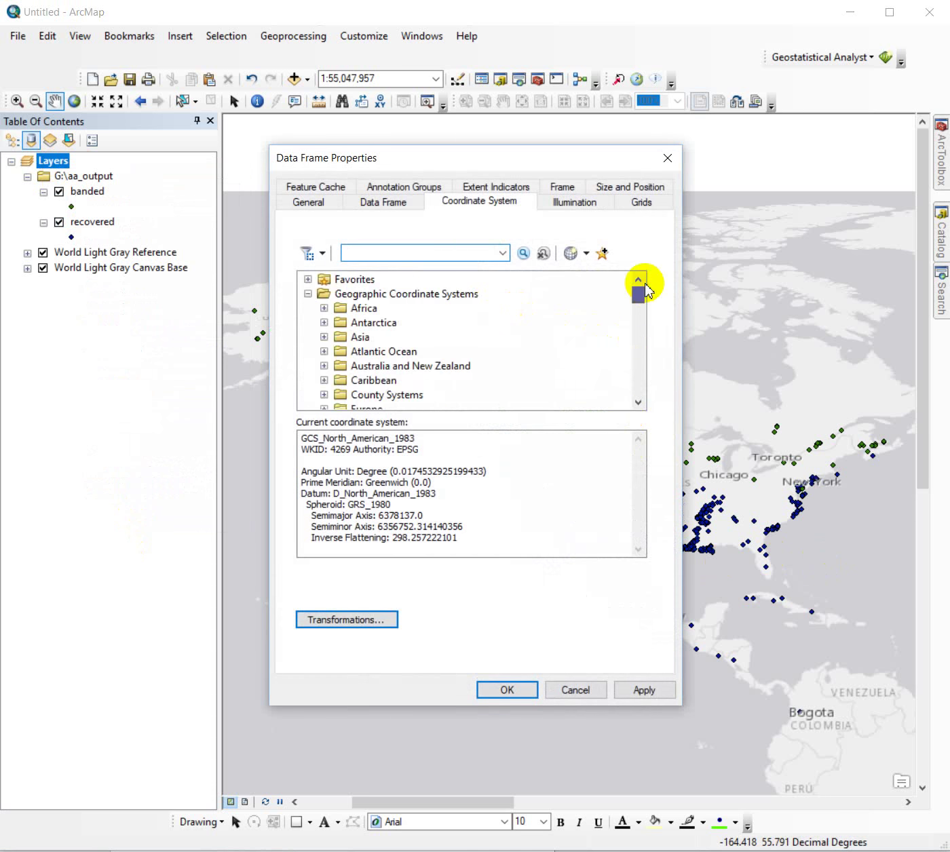
{"action": "left_click", "coordinate": [314, 294]}
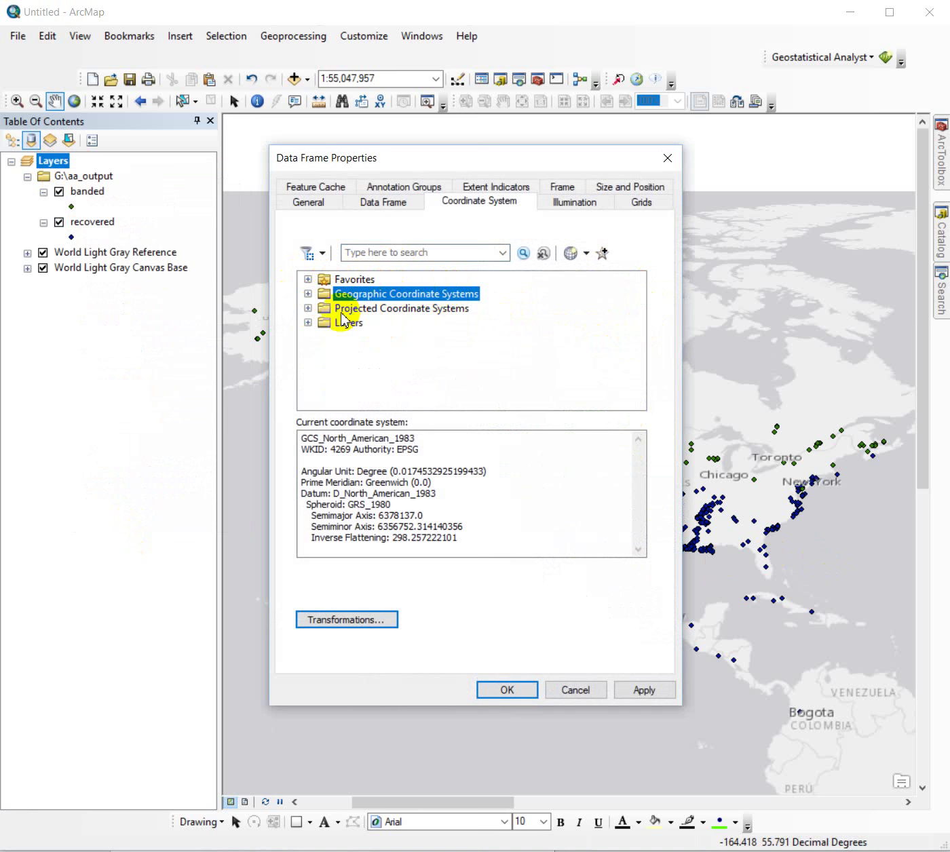
{"action": "left_click", "coordinate": [309, 308]}
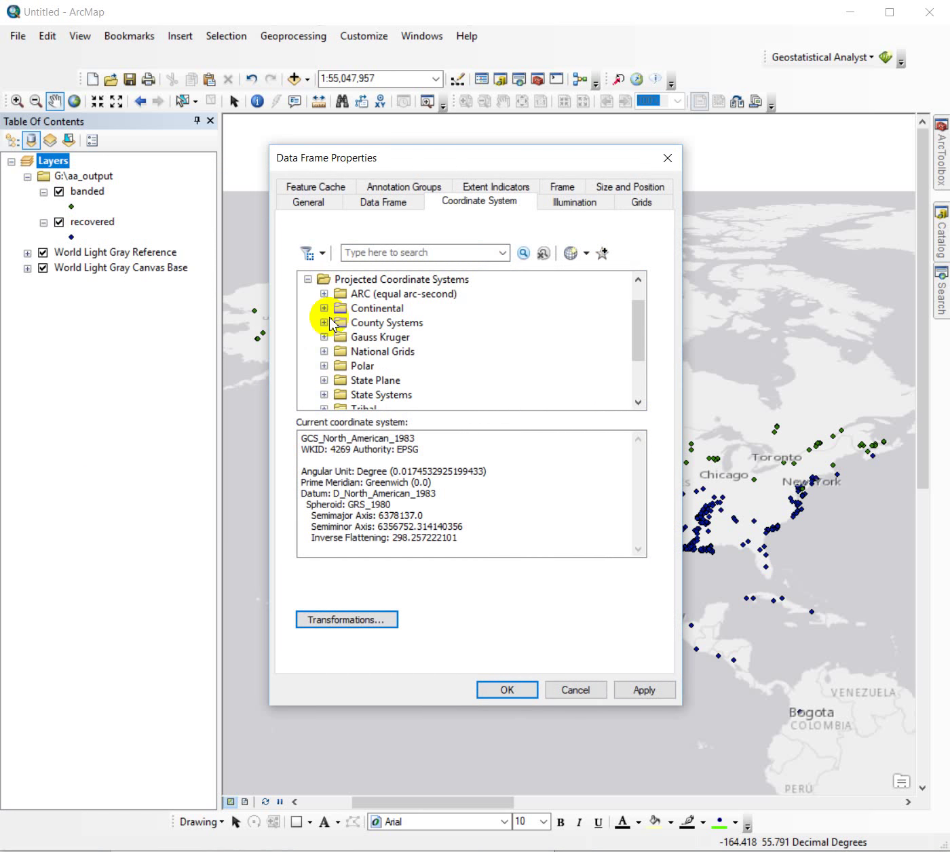
{"action": "mouse_move", "coordinate": [637, 351]}
{"action": "left_mouse_down"}
{"action": "mouse_move", "coordinate": [641, 364]}
{"action": "mouse_move", "coordinate": [642, 347]}
{"action": "left_mouse_up"}
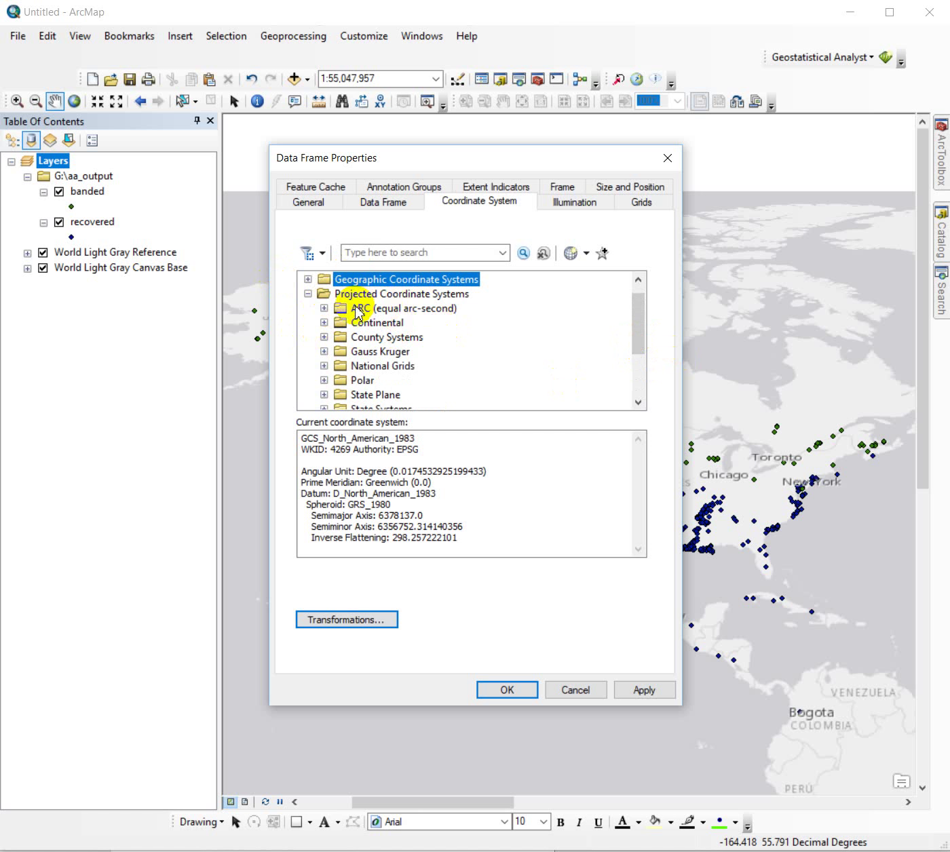
Examine the County Systems and Gauss Kruger categories of projected coordinate systems, collapsing each again.
{"action": "left_click", "coordinate": [323, 338]}
{"action": "left_click", "coordinate": [323, 280]}
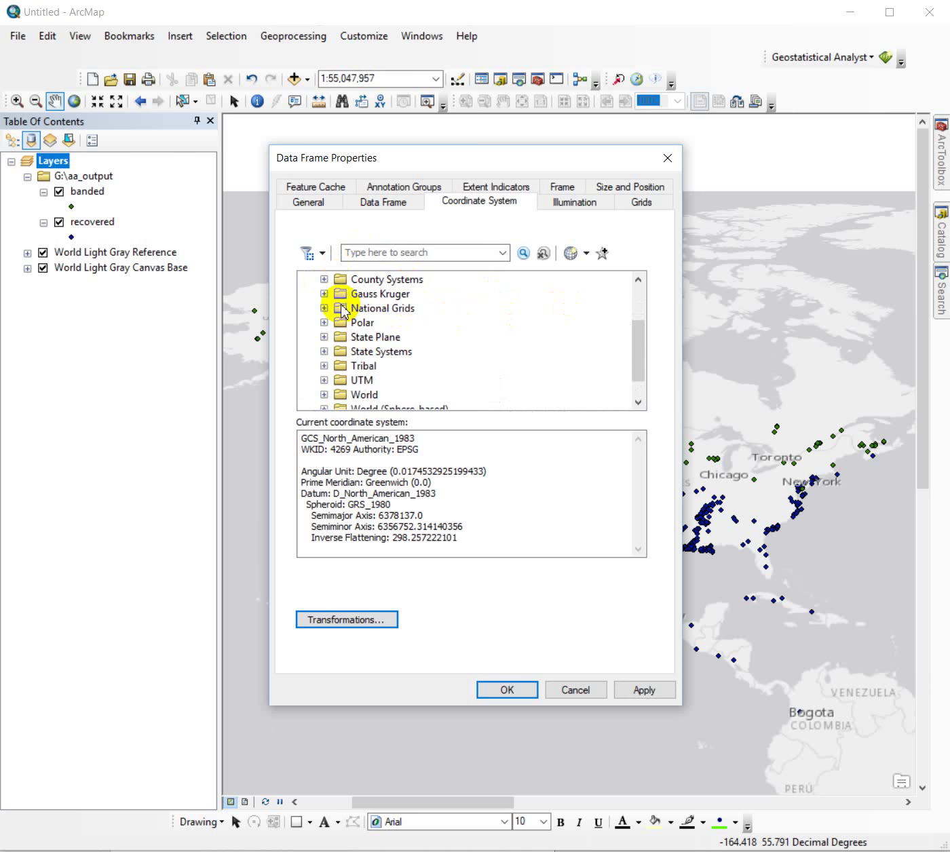
{"action": "left_click", "coordinate": [324, 294]}
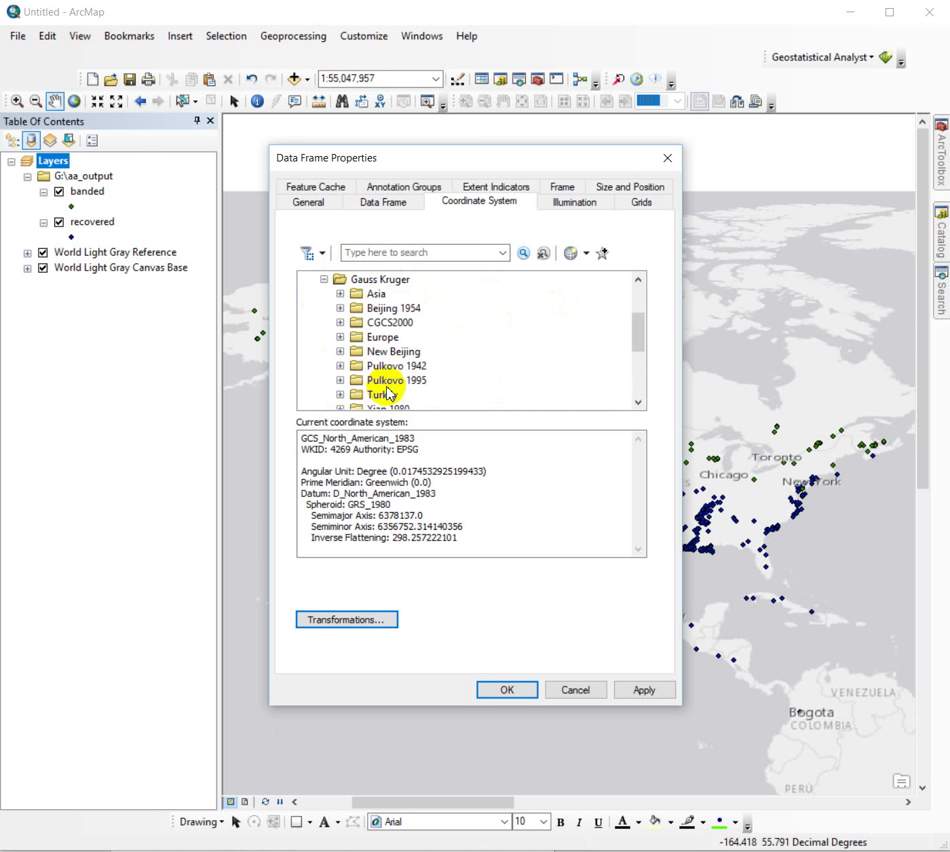
{"action": "left_click", "coordinate": [324, 280]}
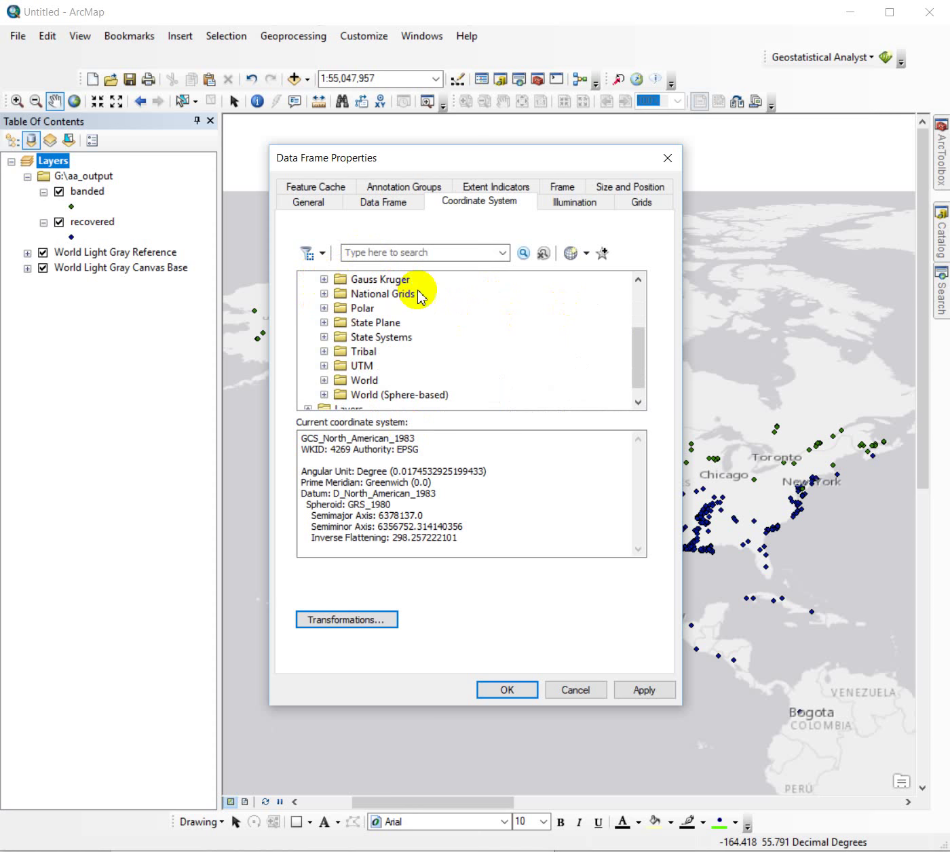
Examine the North America coordinate systems under National Grids, and collapse both folders again.
{"action": "left_click", "coordinate": [323, 295]}
{"action": "scroll", "coordinate": [517, 366], "scroll_direction": "down", "scroll_amount": 6}
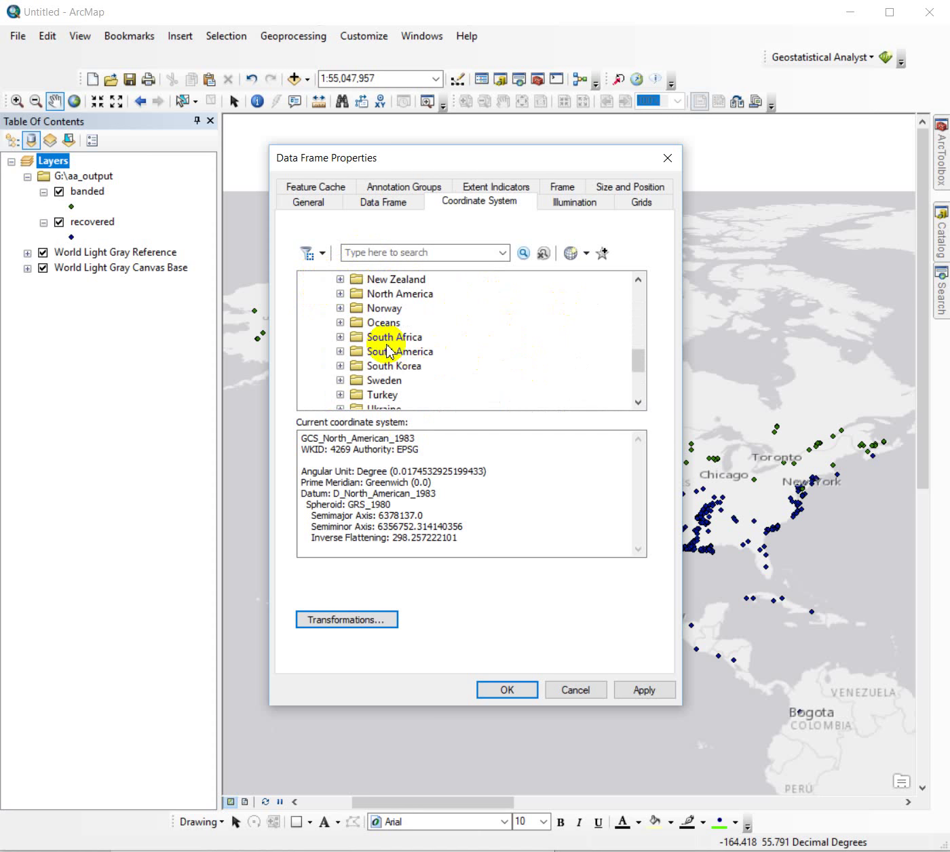
{"action": "scroll", "coordinate": [384, 370], "scroll_direction": "up", "scroll_amount": 2}
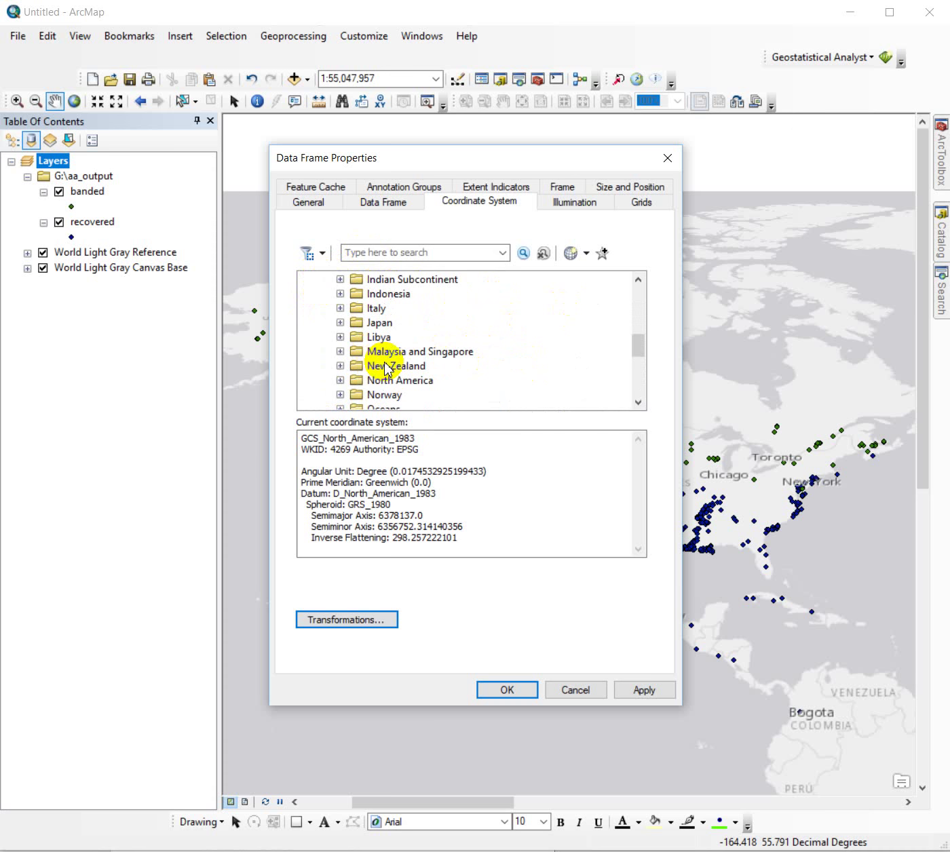
{"action": "left_click", "coordinate": [341, 382]}
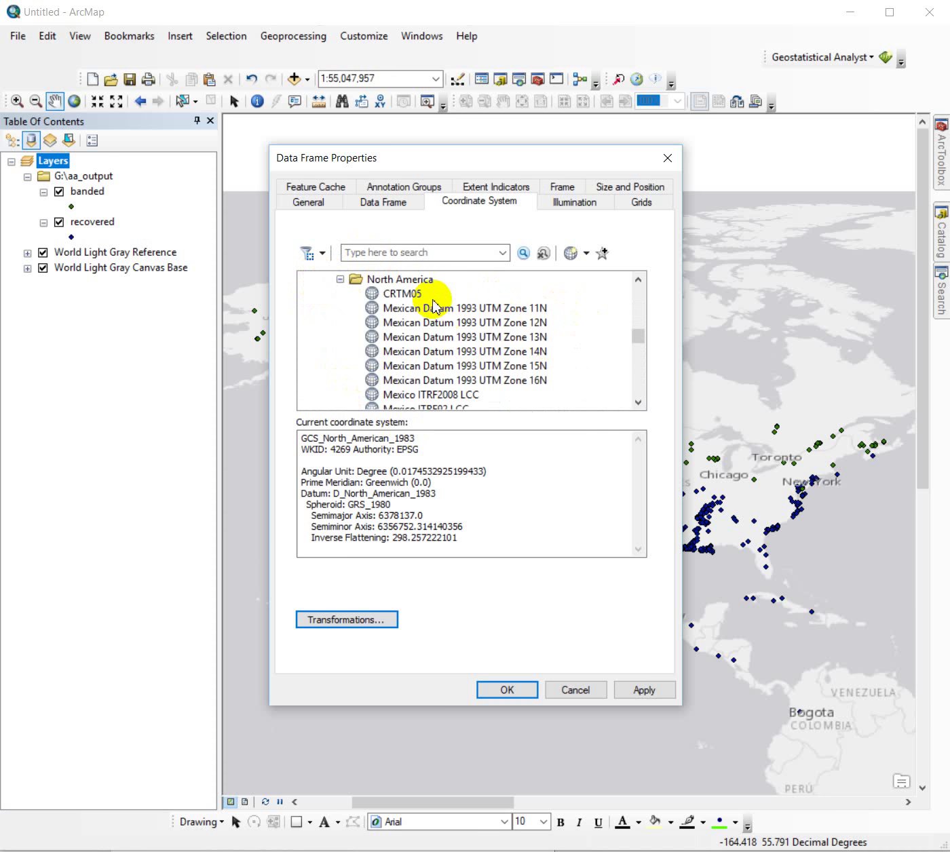
{"action": "scroll", "coordinate": [514, 343], "scroll_direction": "down", "scroll_amount": 2}
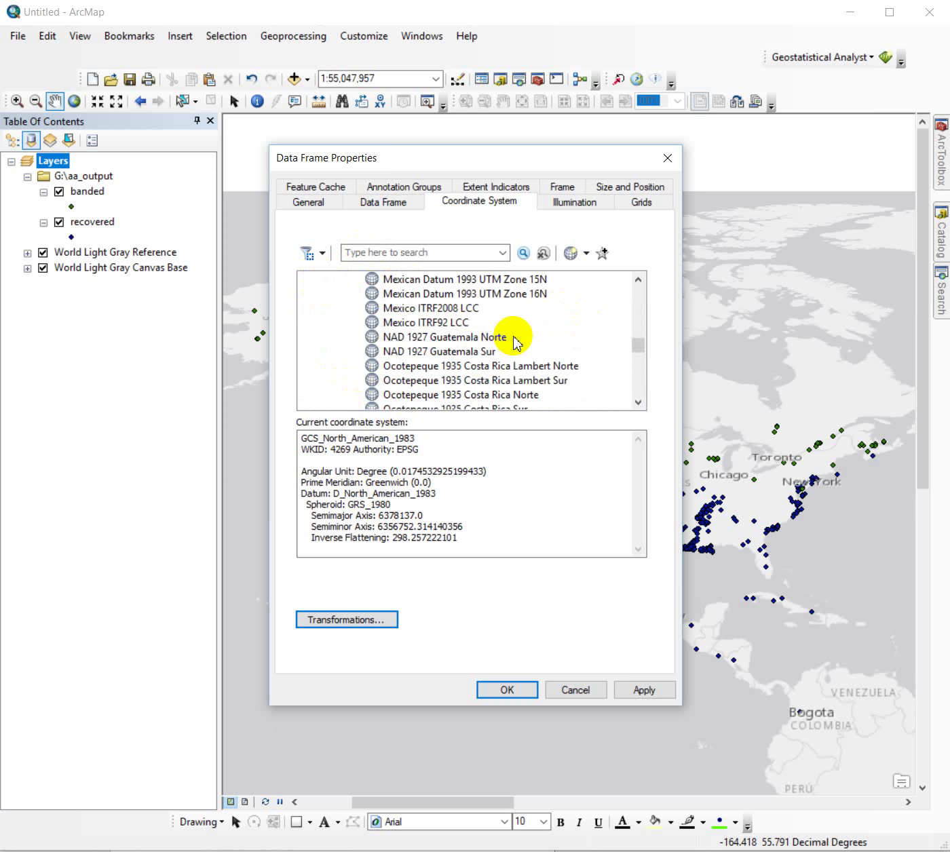
{"action": "scroll", "coordinate": [511, 345], "scroll_direction": "down", "scroll_amount": 1}
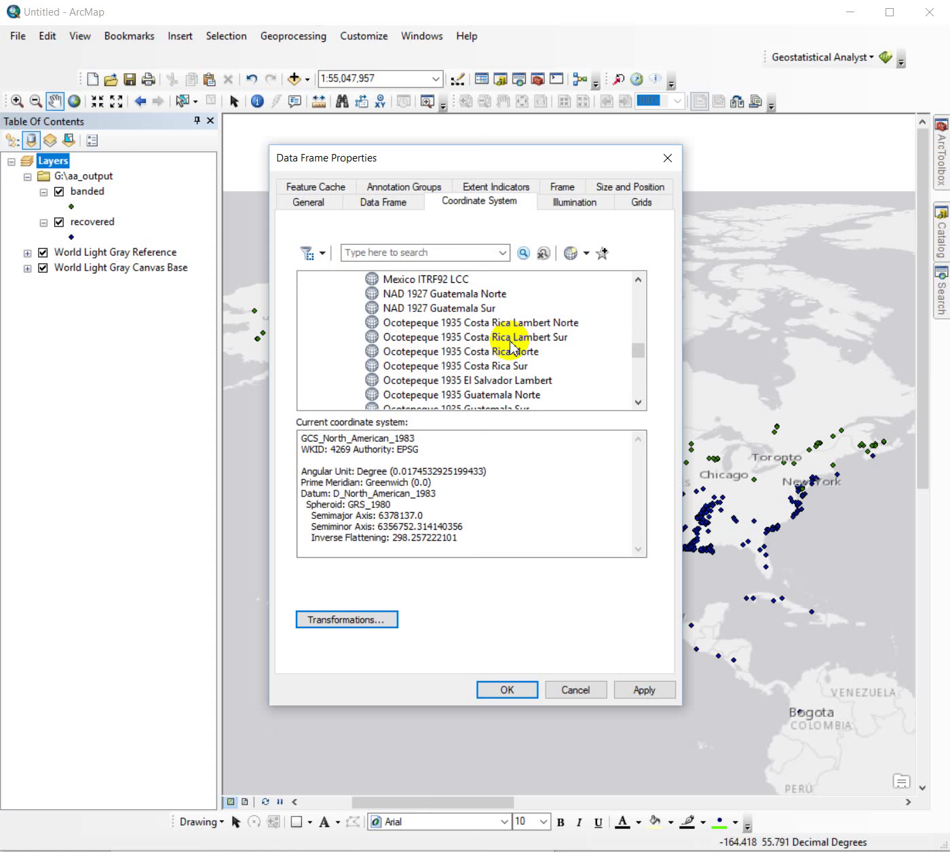
{"action": "scroll", "coordinate": [521, 346], "scroll_direction": "down", "scroll_amount": 4}
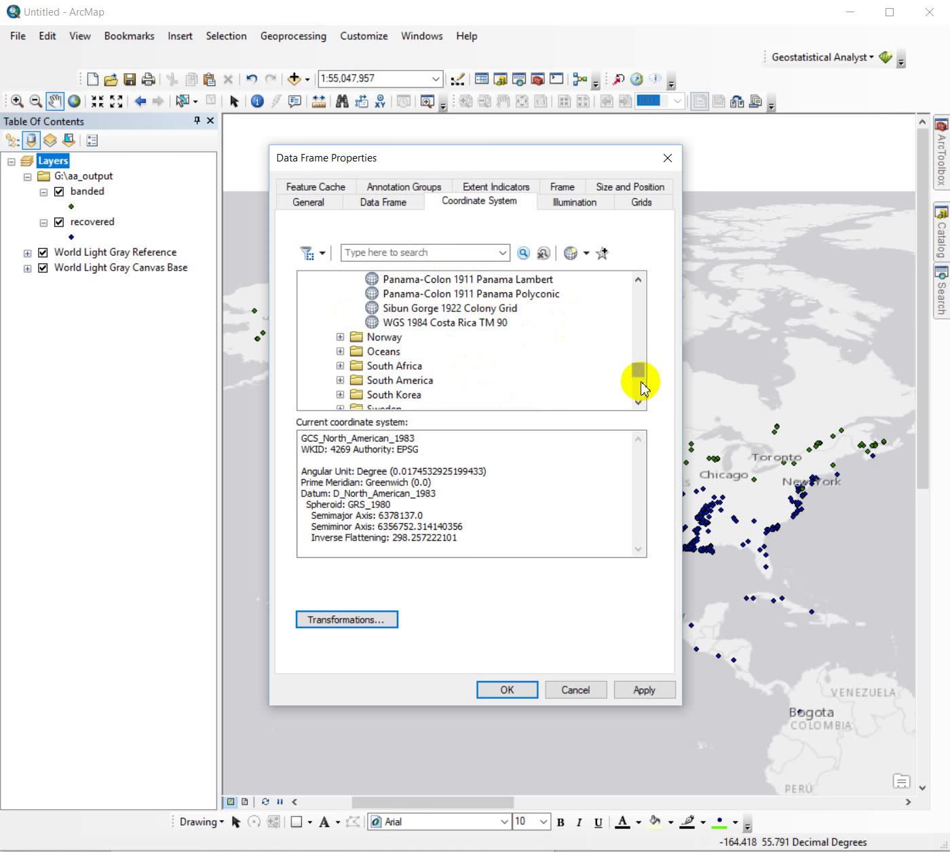
{"action": "left_click_drag", "start_coordinate": [637, 376], "coordinate": [641, 323]}
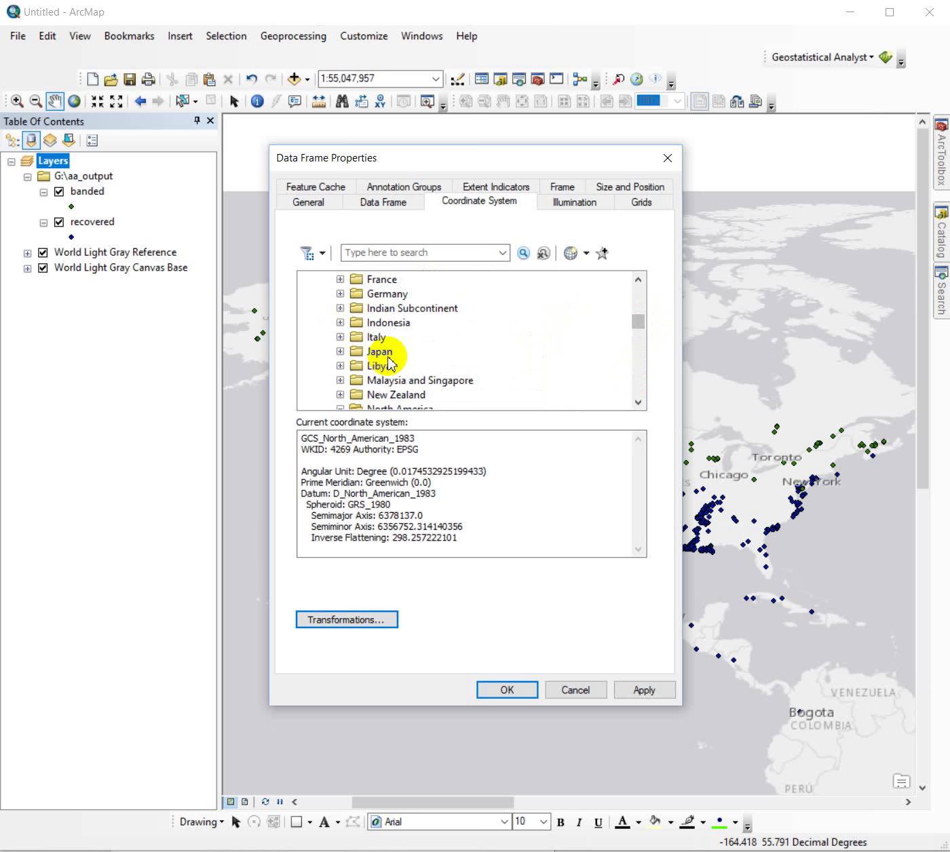
{"action": "scroll", "coordinate": [388, 362], "scroll_direction": "down", "scroll_amount": 1}
{"action": "double_click", "coordinate": [391, 366]}
{"action": "left_click", "coordinate": [340, 365]}
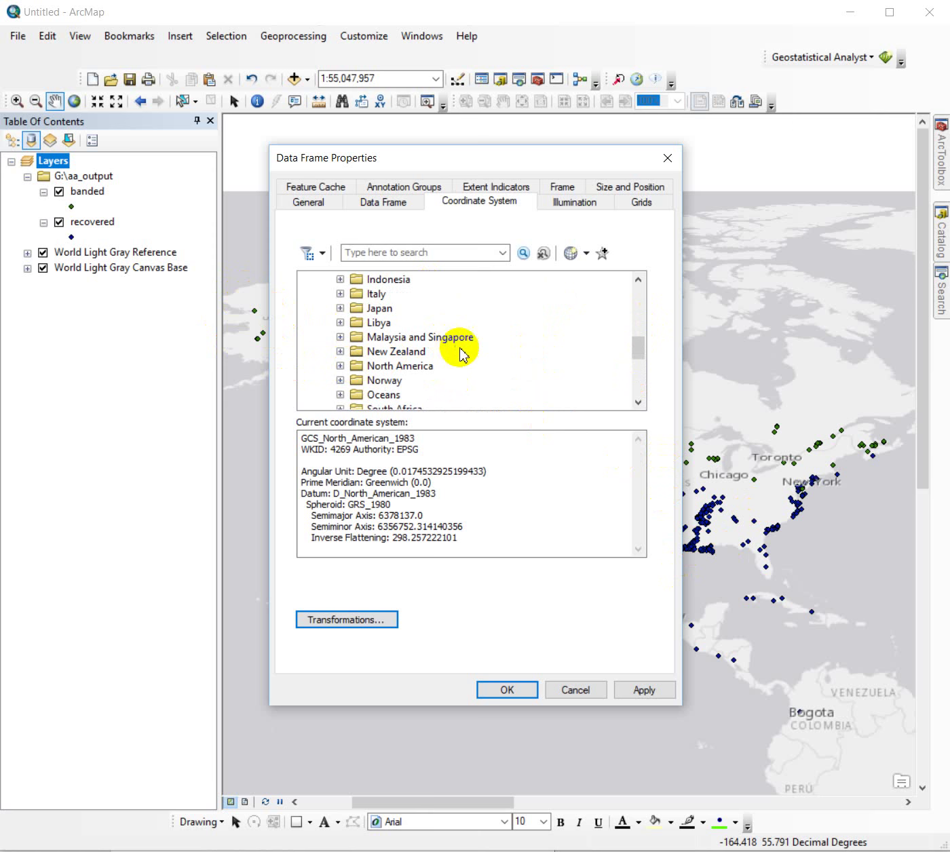
{"action": "scroll", "coordinate": [461, 353], "scroll_direction": "up", "scroll_amount": 6}
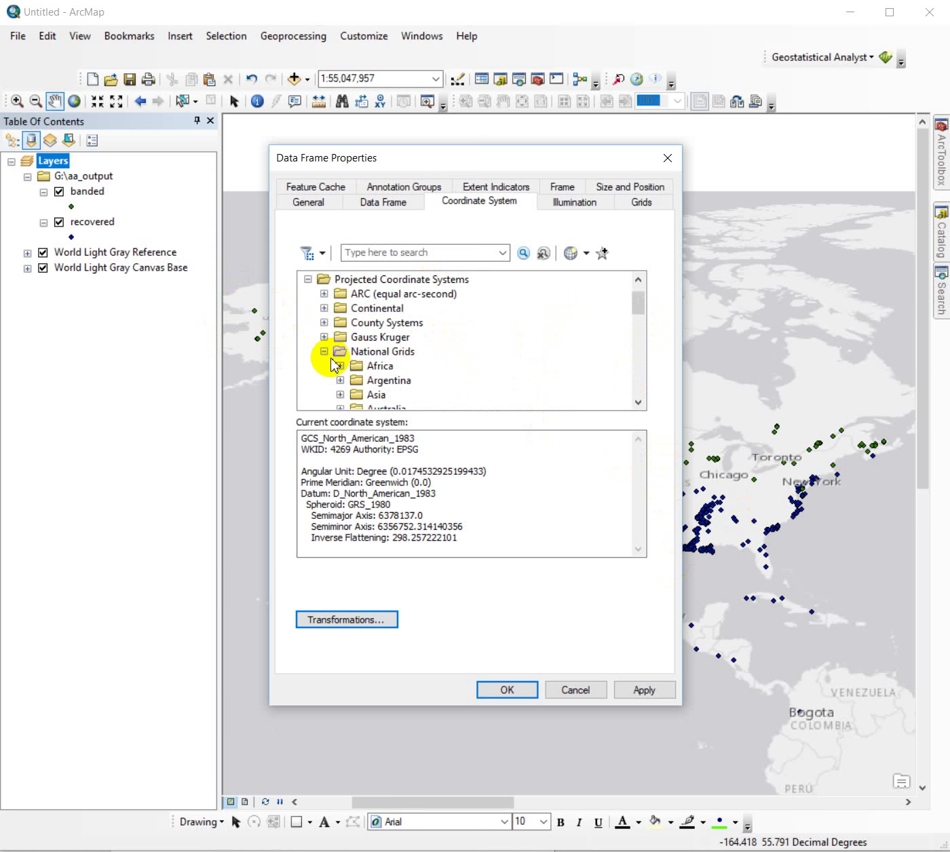
{"action": "left_click", "coordinate": [324, 351]}
Examine the NAD 1983 zones under UTM, and collapse the NAD 1983 folder again.
{"action": "scroll", "coordinate": [410, 365], "scroll_direction": "down", "scroll_amount": 1}
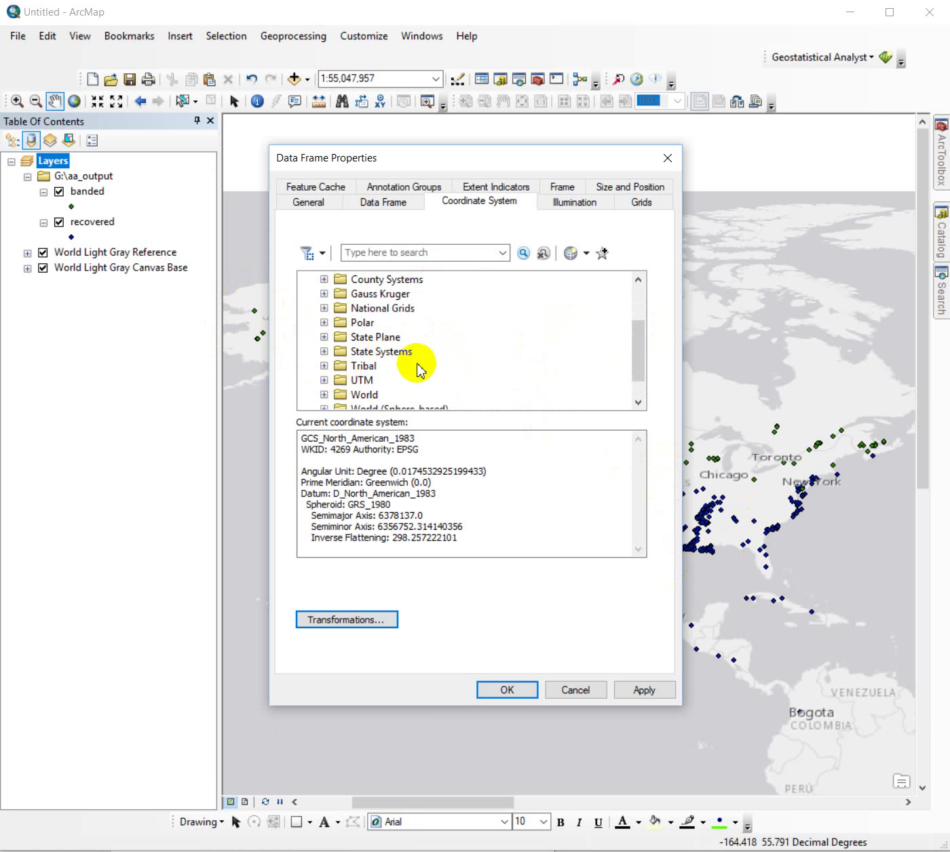
{"action": "scroll", "coordinate": [372, 361], "scroll_direction": "down", "scroll_amount": 1}
{"action": "left_click", "coordinate": [324, 352]}
{"action": "scroll", "coordinate": [406, 347], "scroll_direction": "down", "scroll_amount": 1}
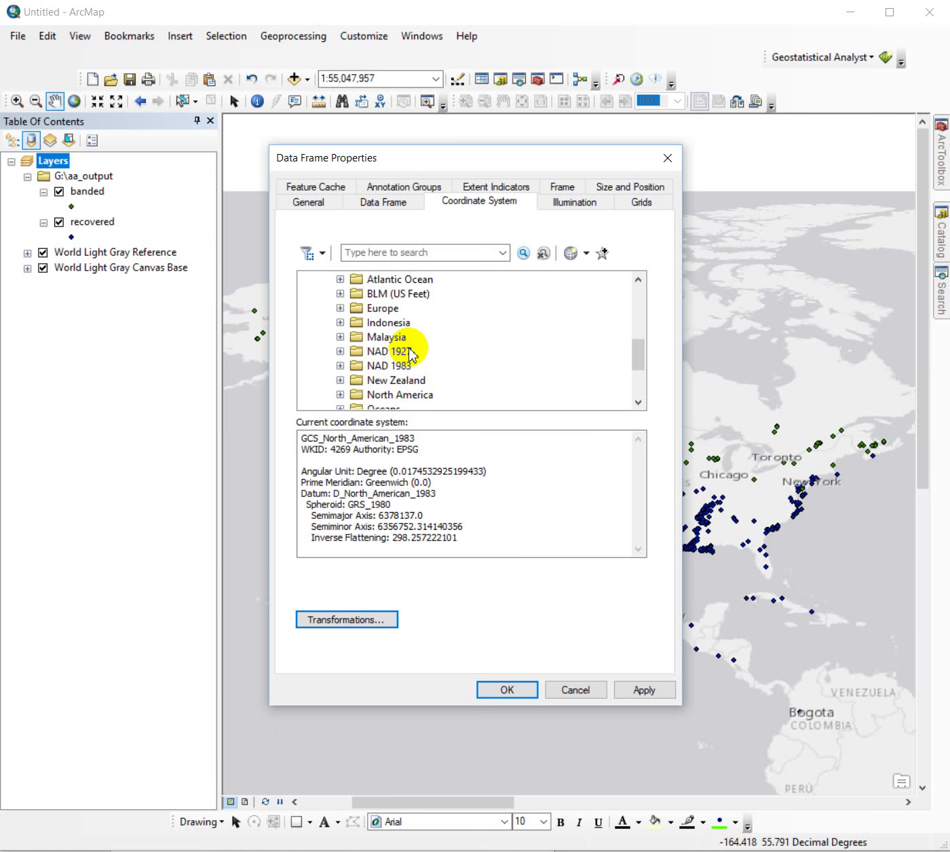
{"action": "left_click", "coordinate": [340, 366]}
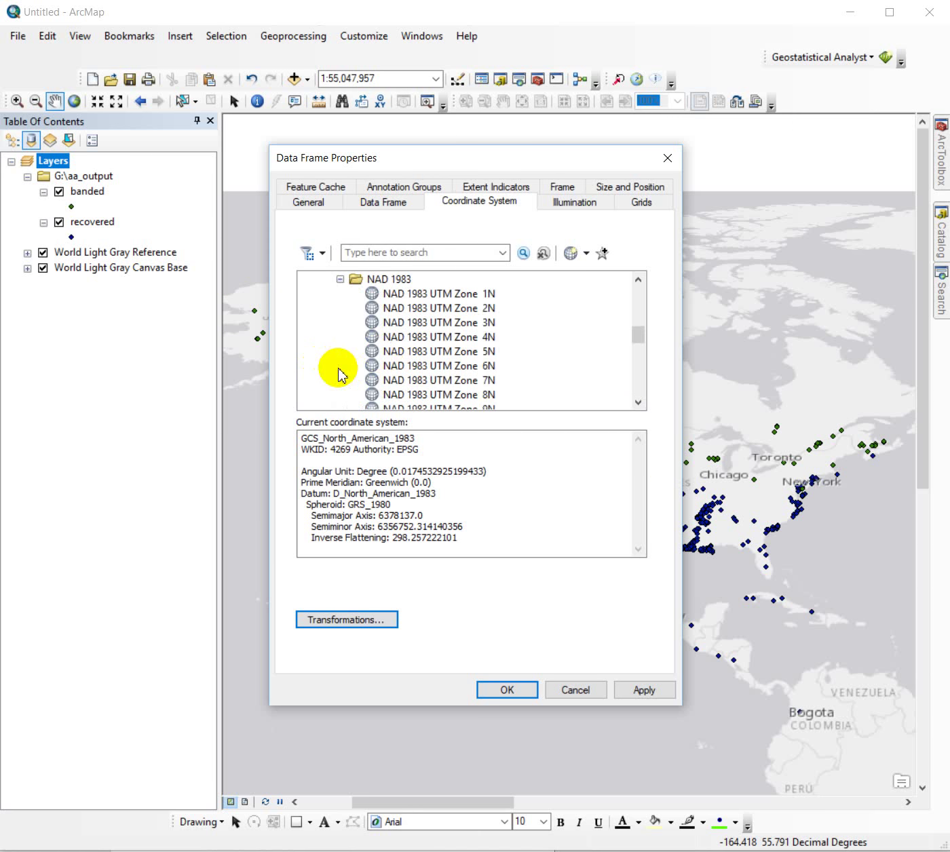
{"action": "scroll", "coordinate": [596, 331], "scroll_direction": "down", "scroll_amount": 3}
{"action": "scroll", "coordinate": [590, 330], "scroll_direction": "down", "scroll_amount": 3}
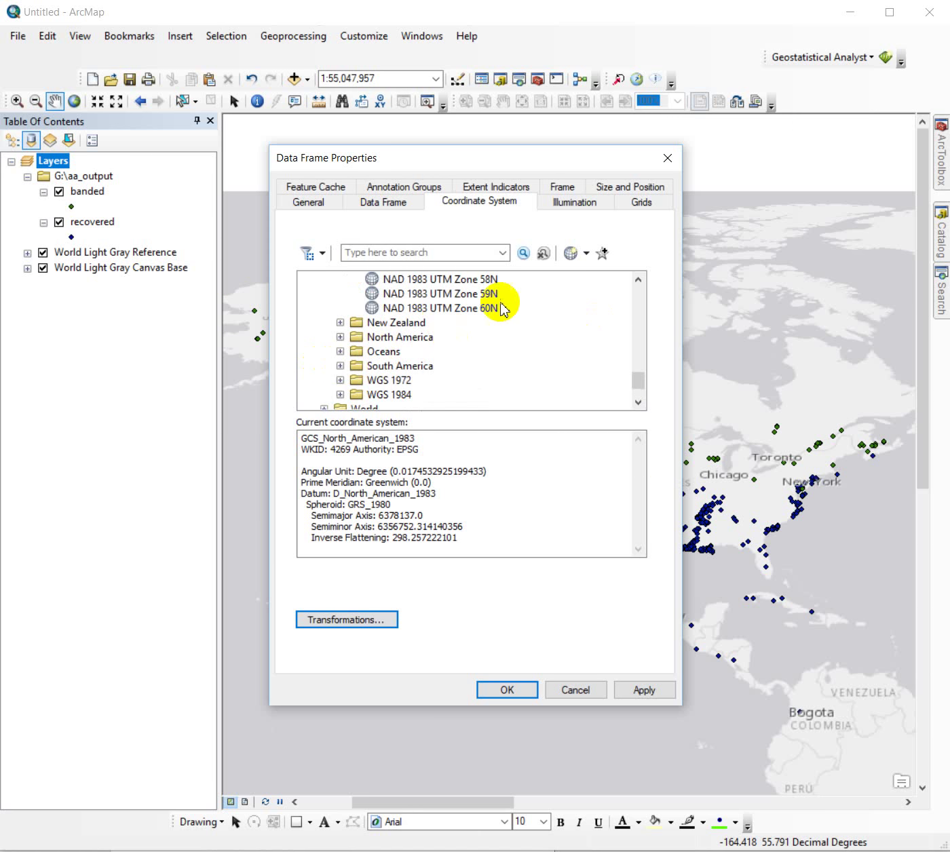
{"action": "left_click_drag", "start_coordinate": [638, 377], "coordinate": [642, 324]}
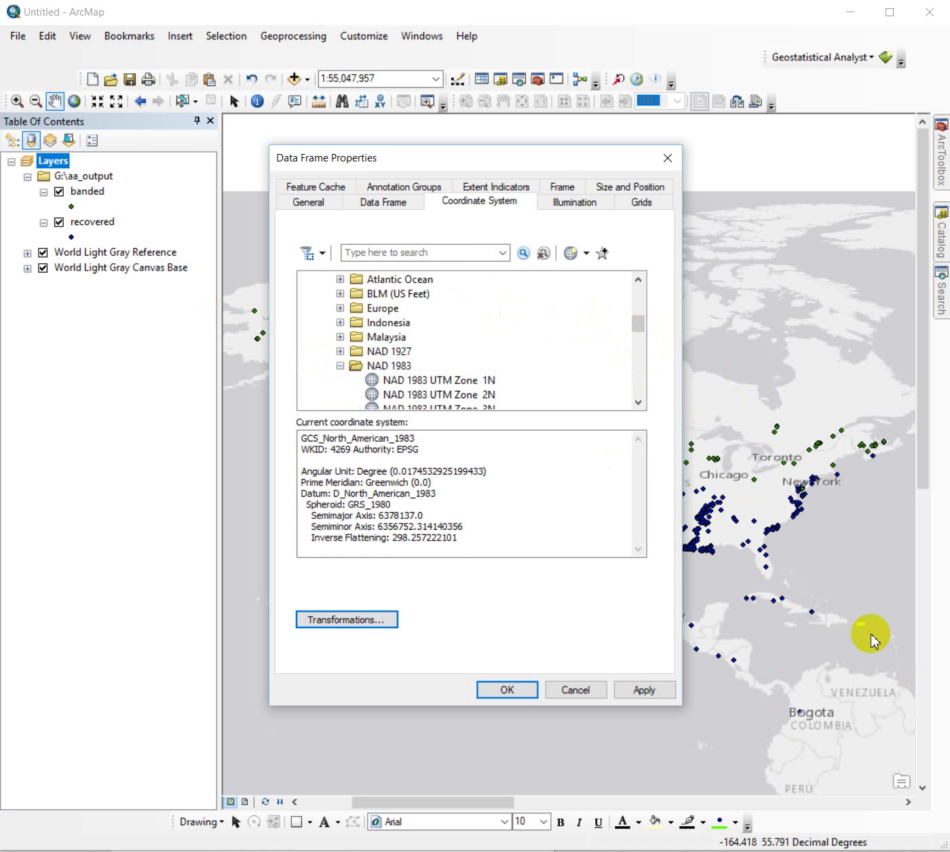
{"action": "left_click", "coordinate": [340, 365]}
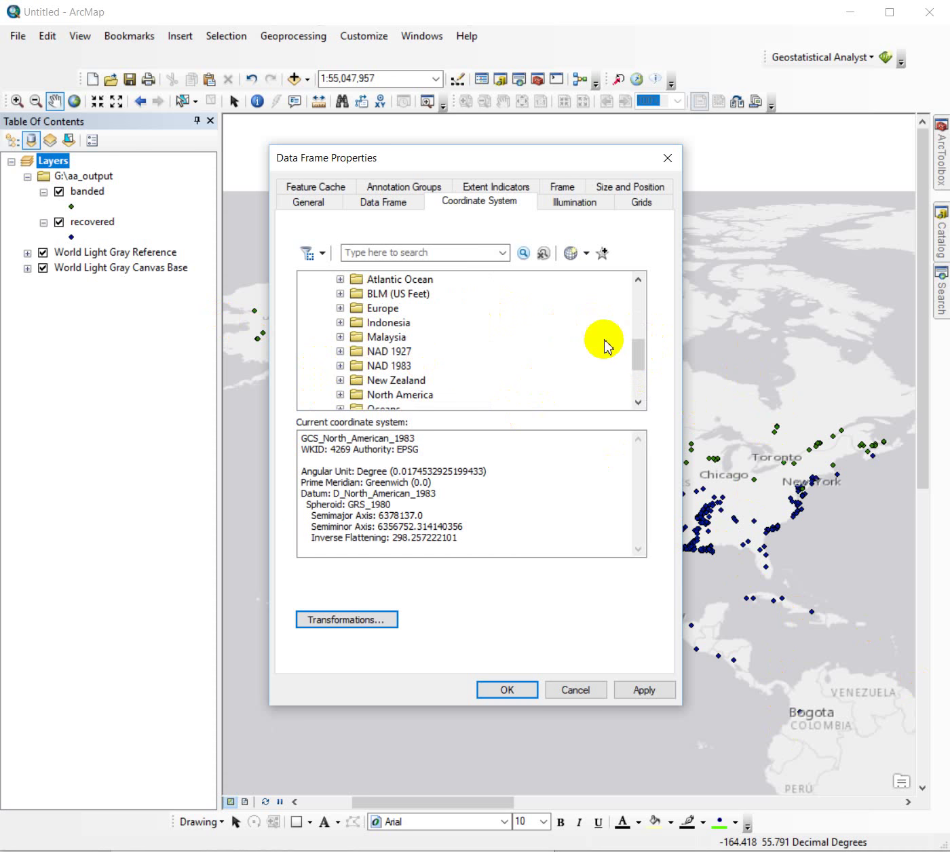
Examine the projections in the World category of projected coordinate systems, and collapse it again.
{"action": "left_click_drag", "start_coordinate": [637, 349], "coordinate": [642, 386]}
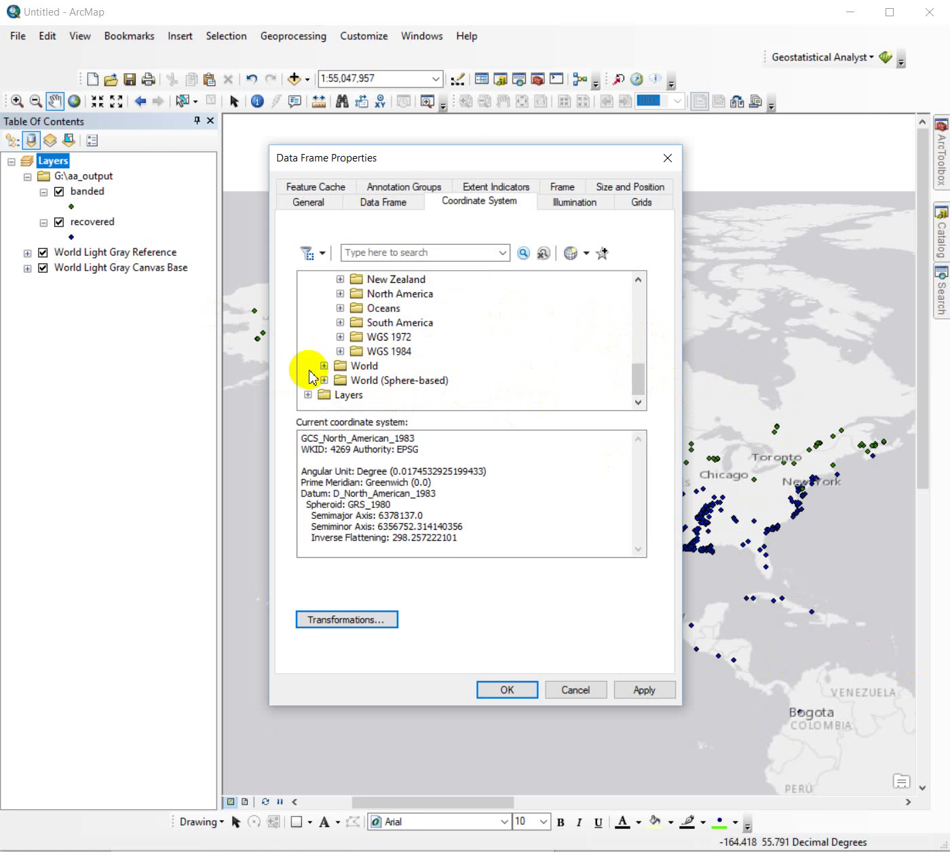
{"action": "left_click", "coordinate": [326, 367]}
{"action": "scroll", "coordinate": [574, 359], "scroll_direction": "down", "scroll_amount": 7}
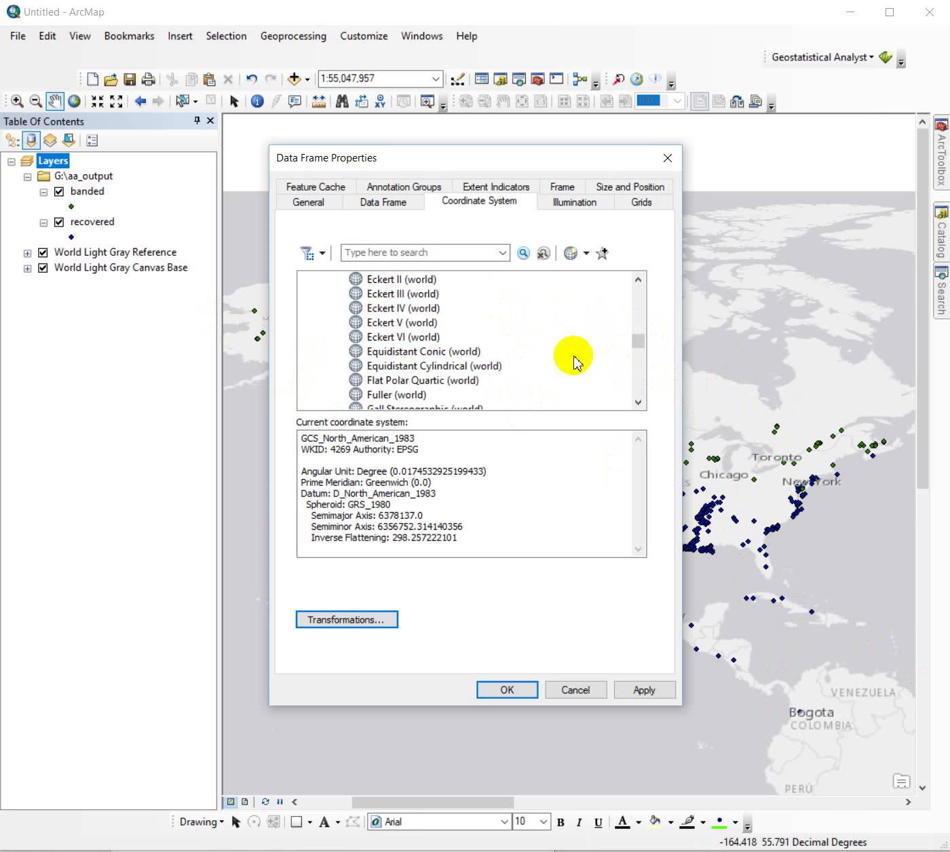
{"action": "scroll", "coordinate": [577, 352], "scroll_direction": "down", "scroll_amount": 10}
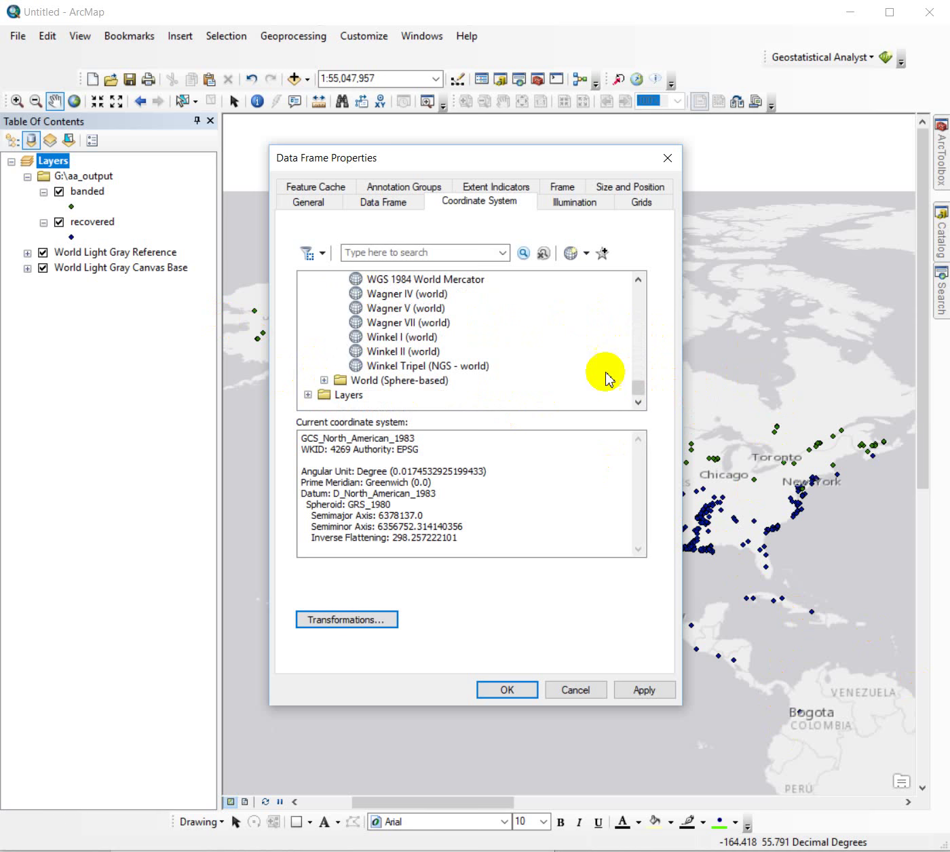
{"action": "scroll", "coordinate": [541, 352], "scroll_direction": "up", "scroll_amount": 5}
{"action": "scroll", "coordinate": [540, 352], "scroll_direction": "up", "scroll_amount": 15}
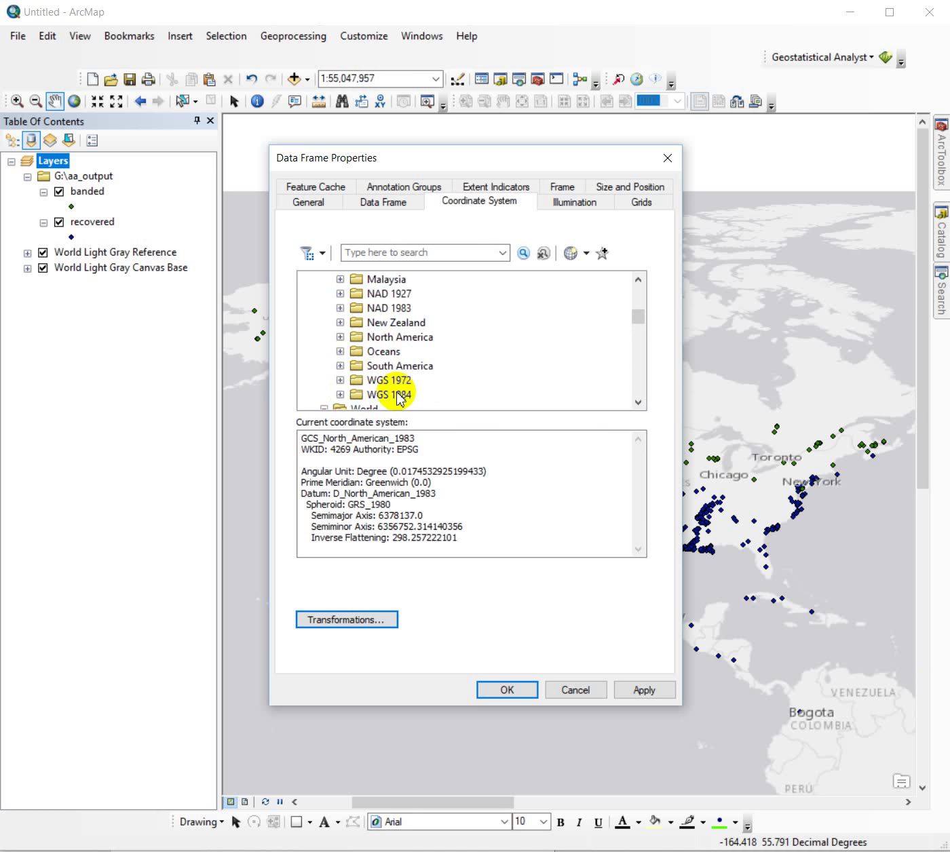
{"action": "scroll", "coordinate": [403, 386], "scroll_direction": "down", "scroll_amount": 2}
{"action": "left_click", "coordinate": [324, 322]}
{"action": "scroll", "coordinate": [522, 354], "scroll_direction": "up", "scroll_amount": 10}
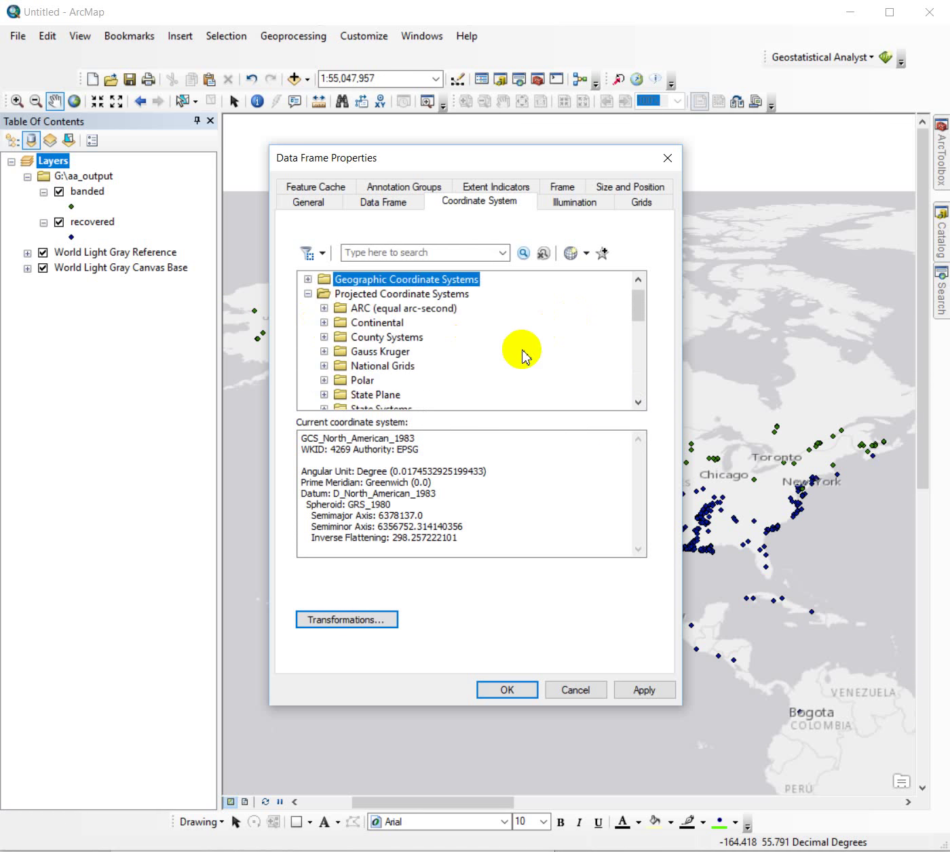
Collapse the UTM category and expand the North America coordinate systems under Continental in the projected coordinate systems.
{"action": "scroll", "coordinate": [363, 360], "scroll_direction": "down", "scroll_amount": 1}
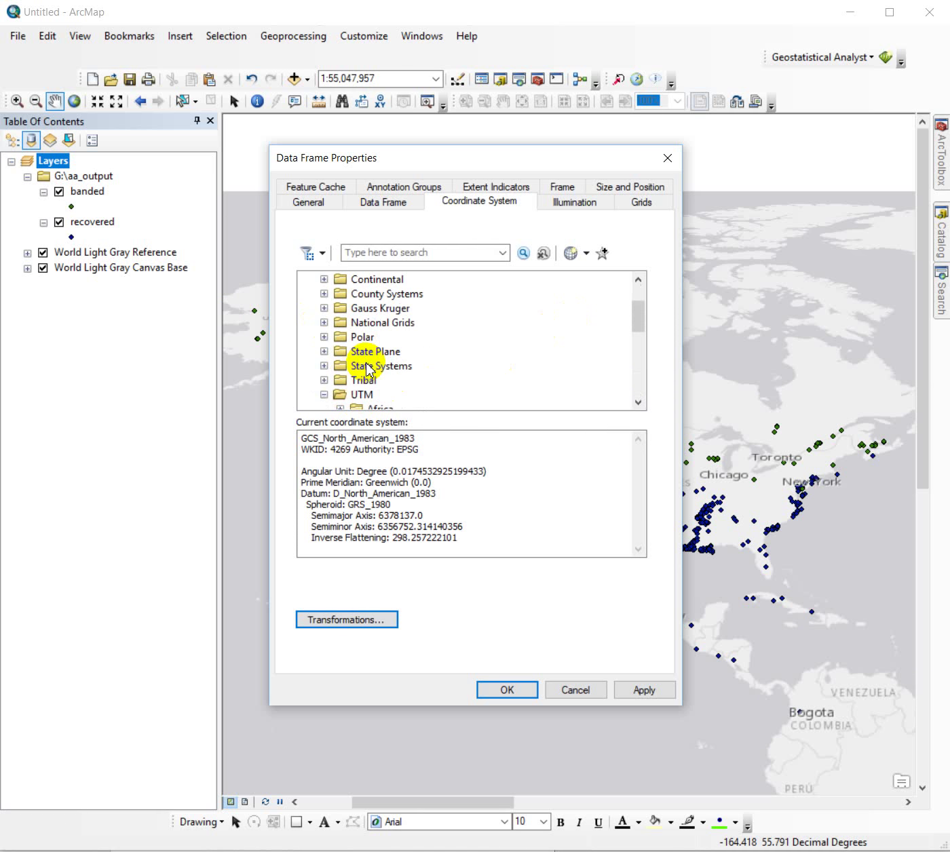
{"action": "left_click", "coordinate": [324, 393]}
{"action": "scroll", "coordinate": [402, 367], "scroll_direction": "up", "scroll_amount": 2}
{"action": "left_click", "coordinate": [325, 336]}
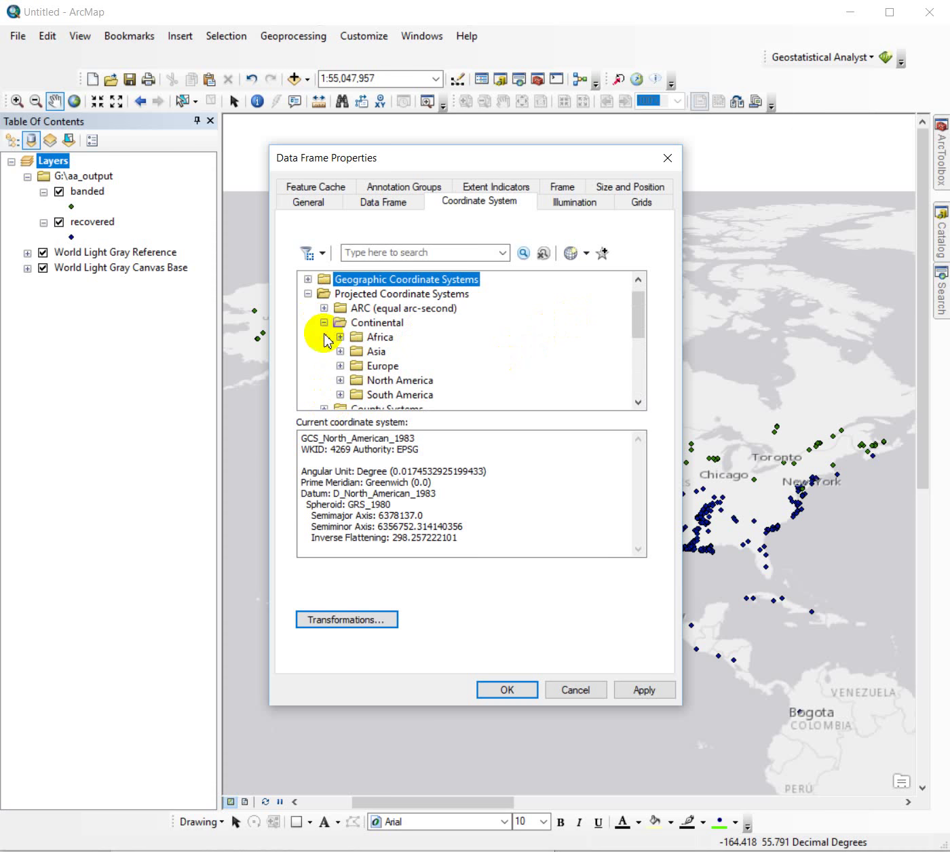
{"action": "left_click", "coordinate": [339, 381]}
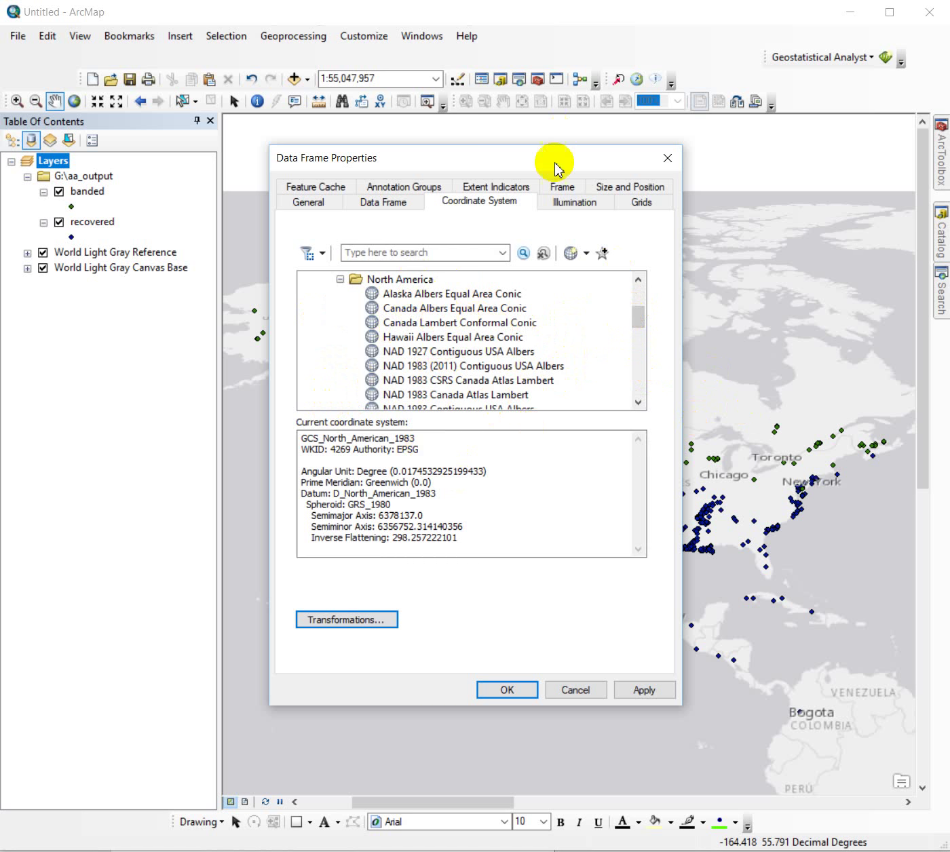
Set the data frame's coordinate system to North America Equidistant Conic and accept using it despite the differing geographic coordinate system.
{"action": "left_click_drag", "start_coordinate": [555, 158], "coordinate": [223, 185]}
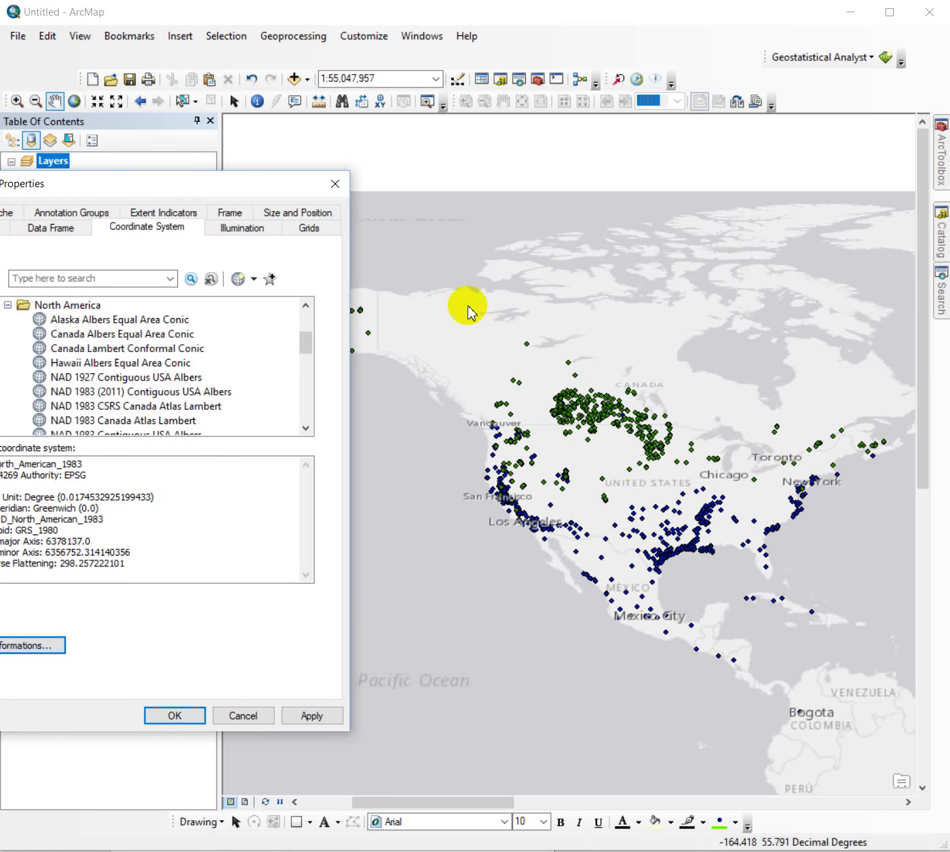
{"action": "left_click_drag", "start_coordinate": [249, 185], "coordinate": [372, 125]}
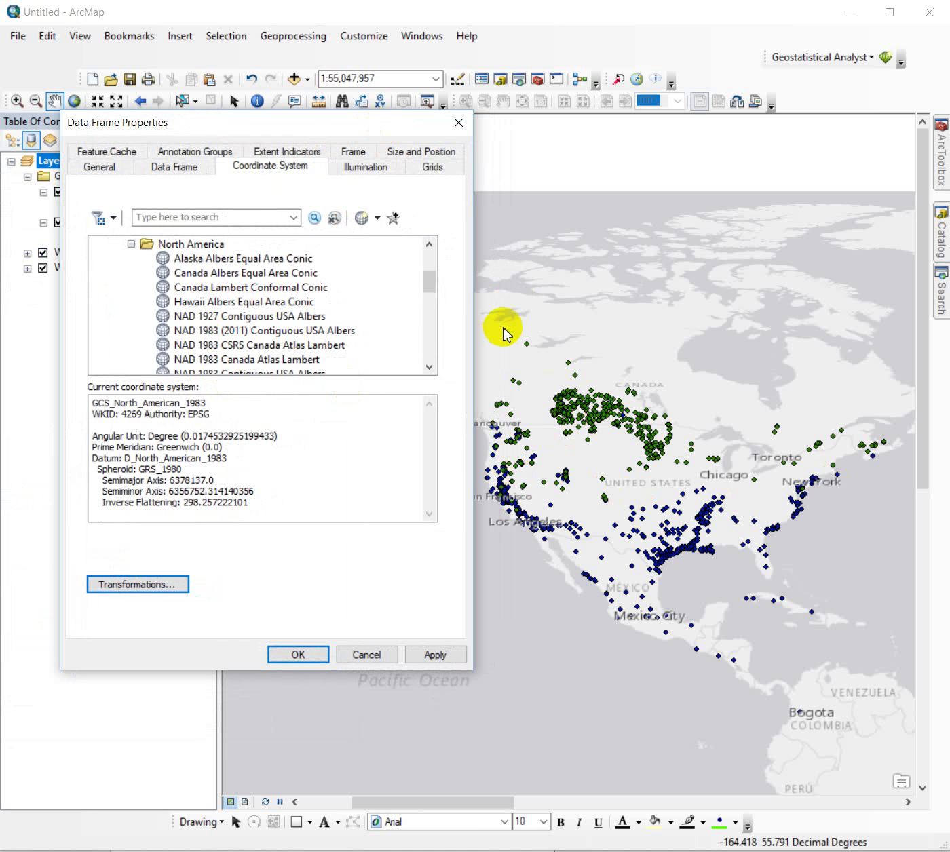
{"action": "left_click_drag", "start_coordinate": [427, 293], "coordinate": [444, 317]}
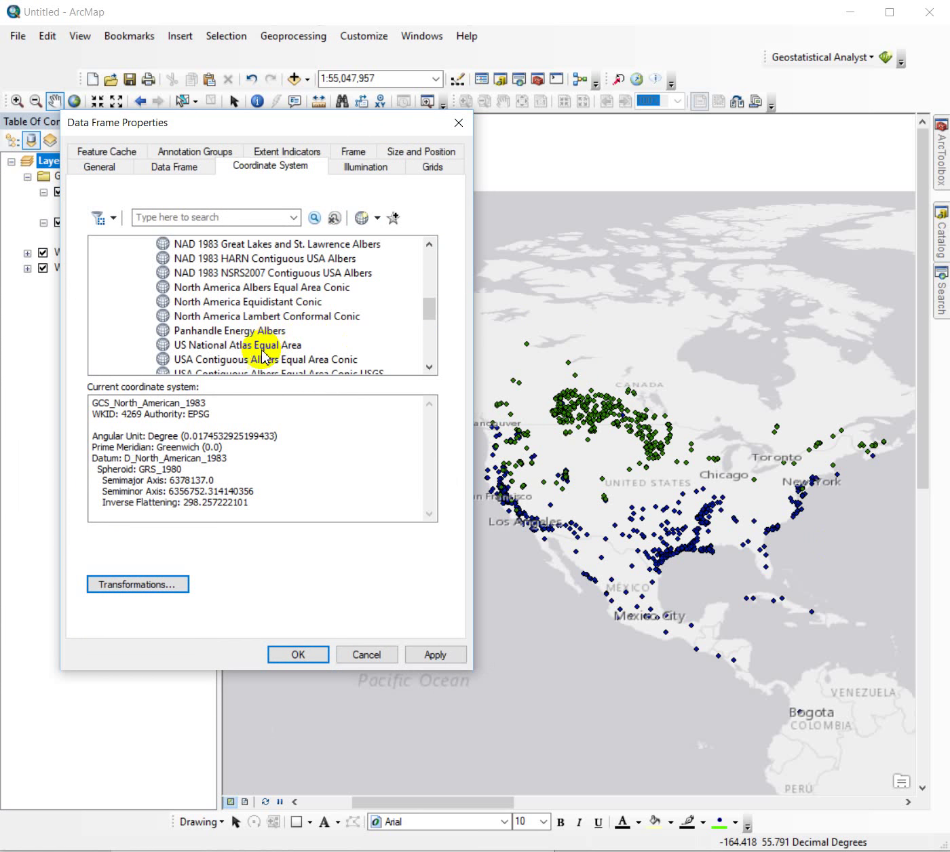
{"action": "scroll", "coordinate": [432, 319], "scroll_direction": "up", "scroll_amount": 1}
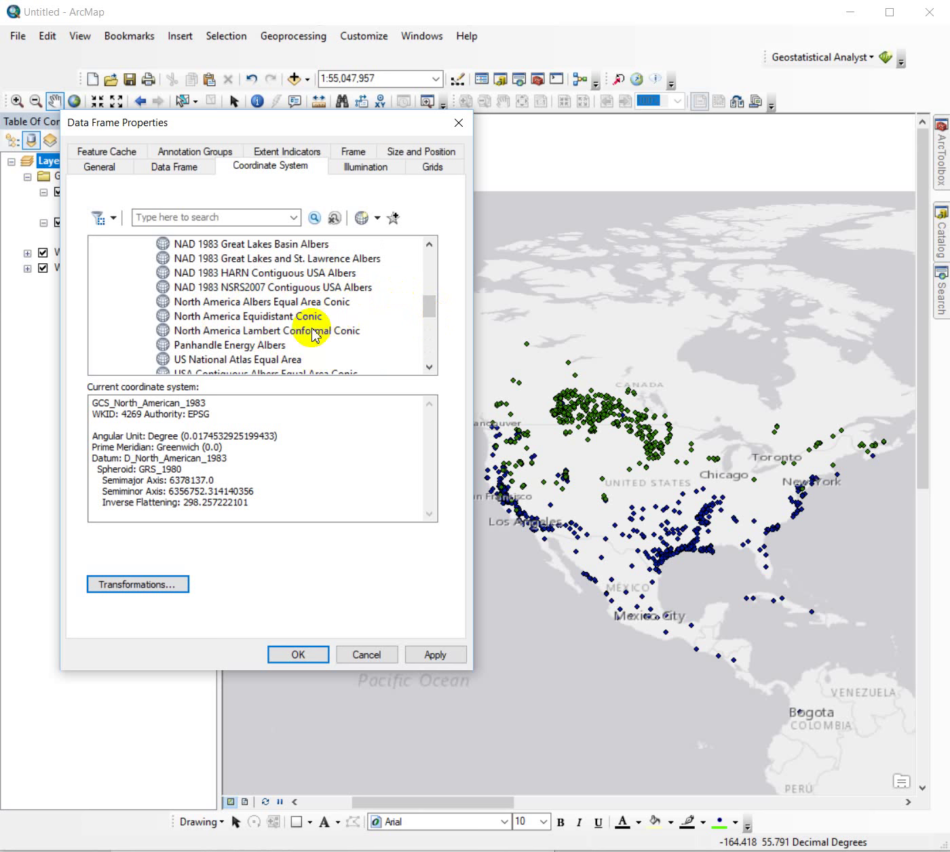
{"action": "left_click", "coordinate": [239, 317]}
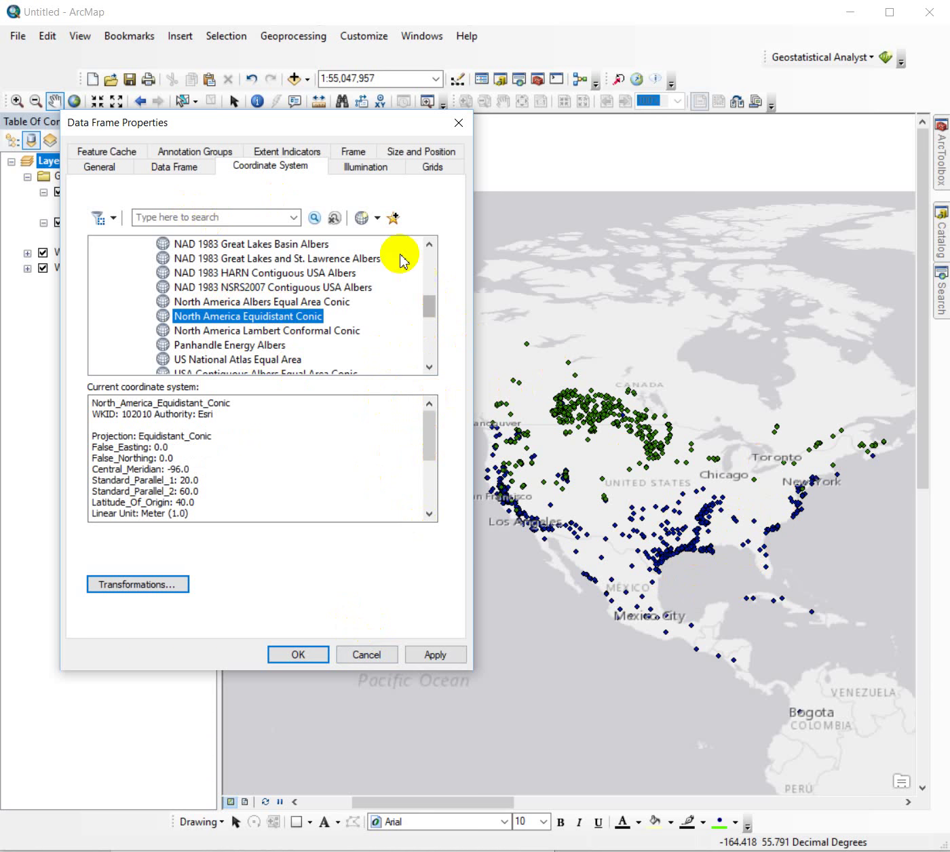
{"action": "left_click_drag", "start_coordinate": [365, 122], "coordinate": [717, 106]}
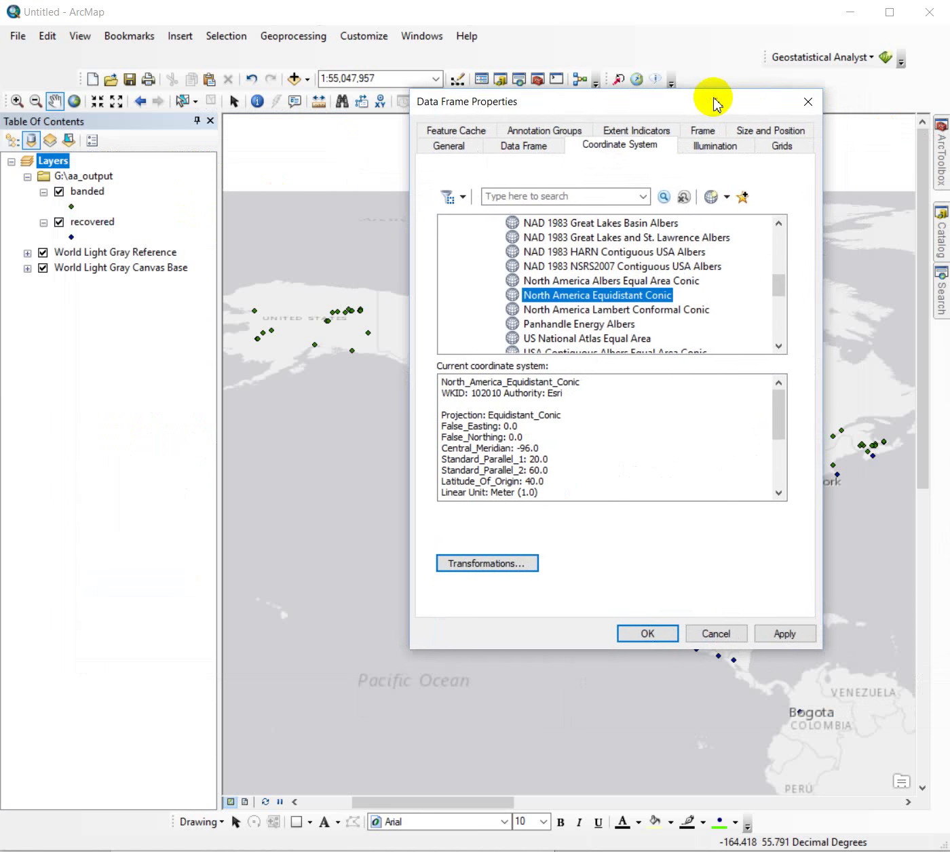
{"action": "left_click", "coordinate": [650, 641]}
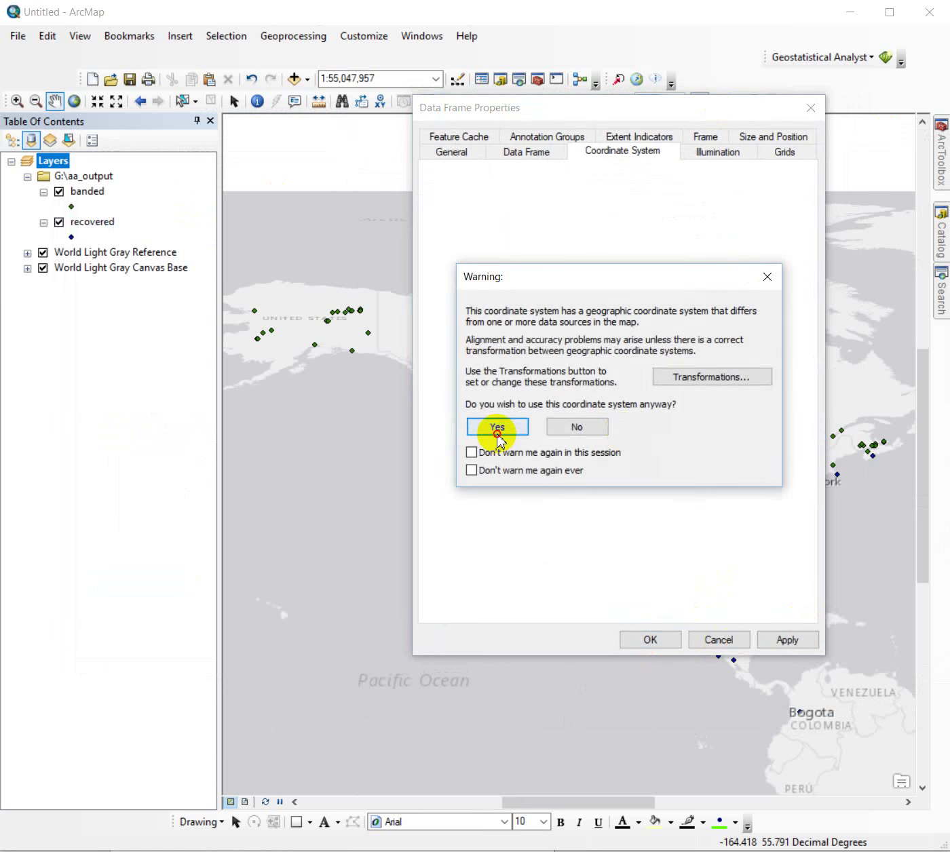
{"action": "left_click", "coordinate": [496, 427]}
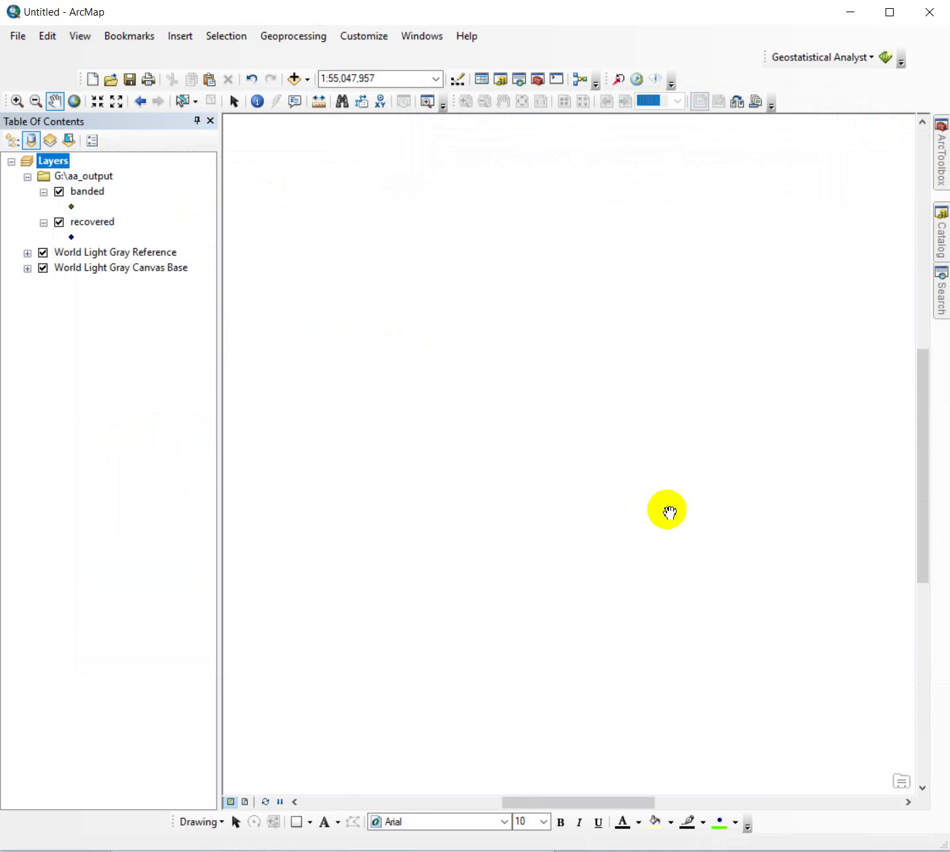